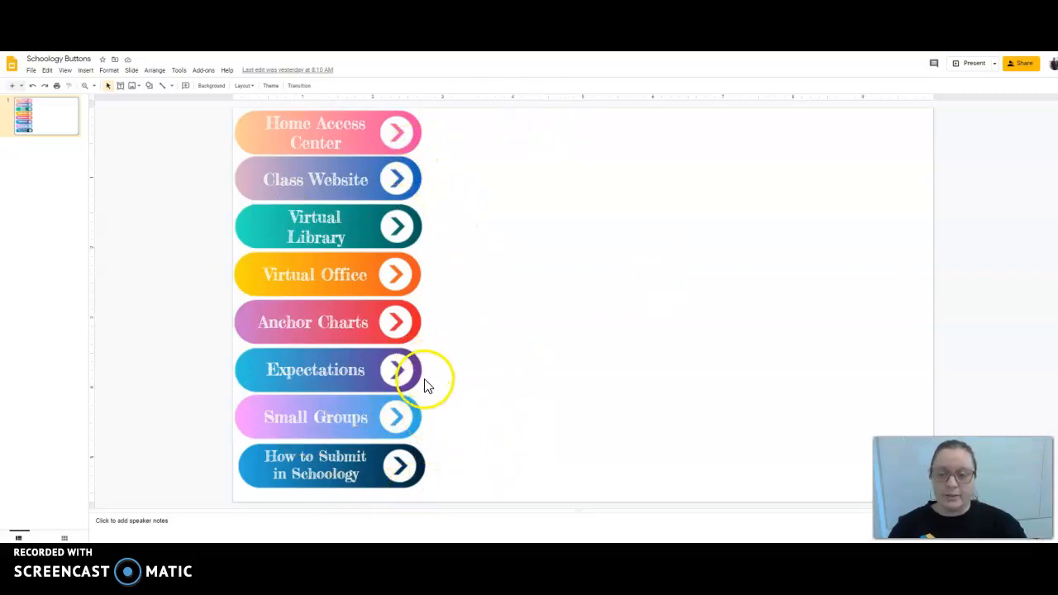
- Examine the text boxes on the eight gradient buttons, from Home Access Center down to How to Submit in Schoology
{"action": "left_click", "coordinate": [353, 138]}
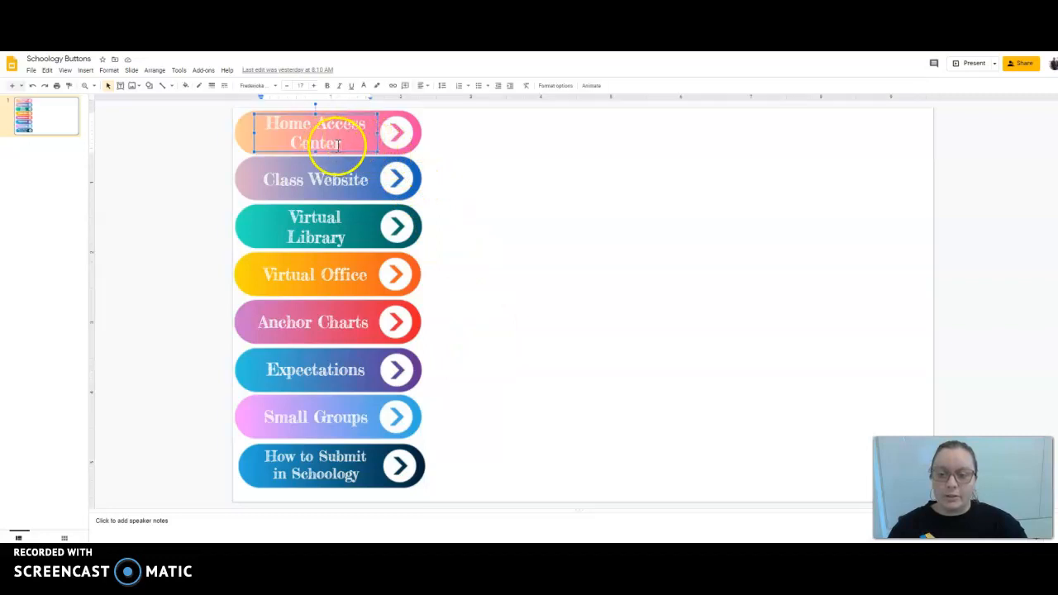
{"action": "left_click", "coordinate": [341, 146]}
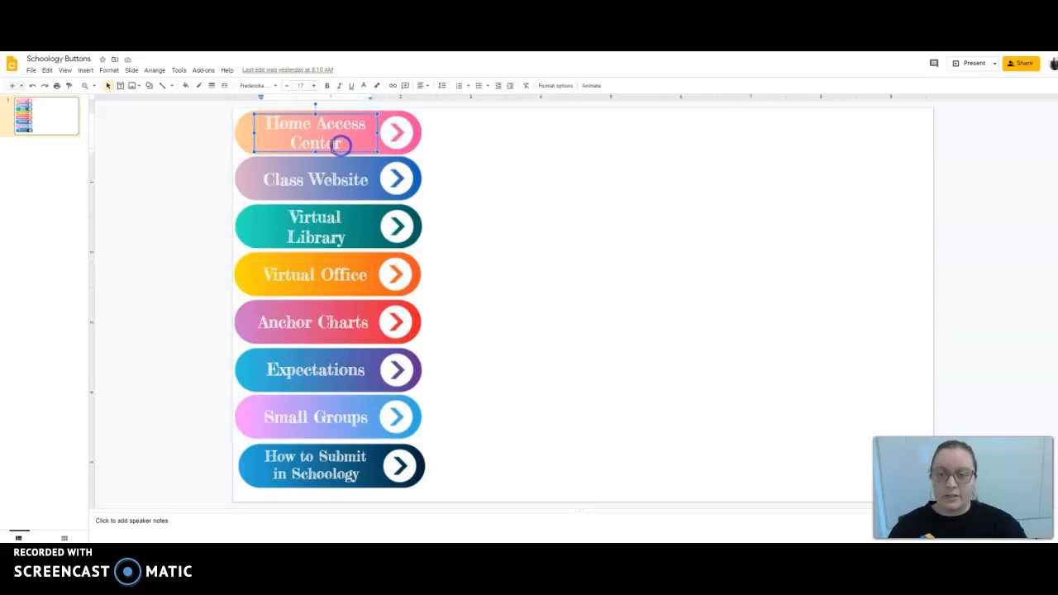
{"action": "left_click", "coordinate": [270, 179]}
{"action": "left_click", "coordinate": [306, 222]}
{"action": "left_click", "coordinate": [314, 279]}
{"action": "left_click", "coordinate": [326, 326]}
{"action": "left_click", "coordinate": [314, 372]}
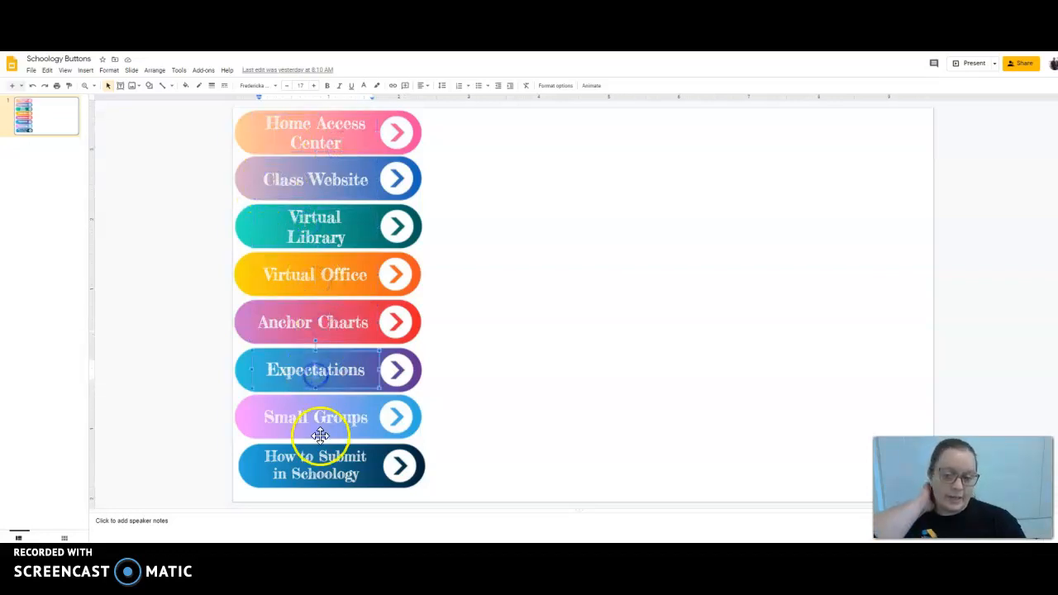
{"action": "left_click", "coordinate": [340, 415]}
{"action": "left_click", "coordinate": [335, 463]}
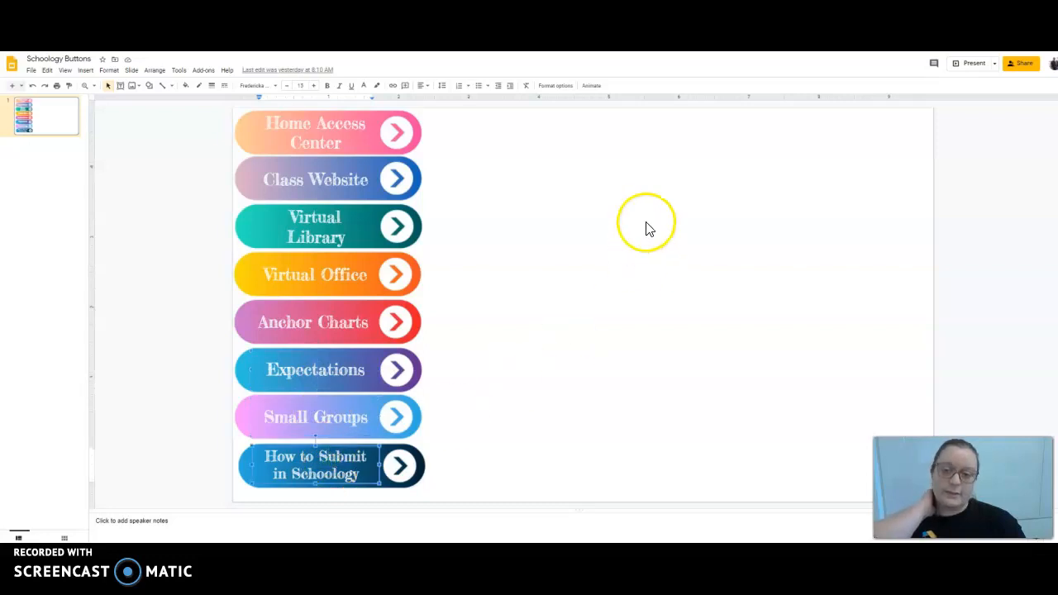
{"action": "left_click", "coordinate": [655, 172]}
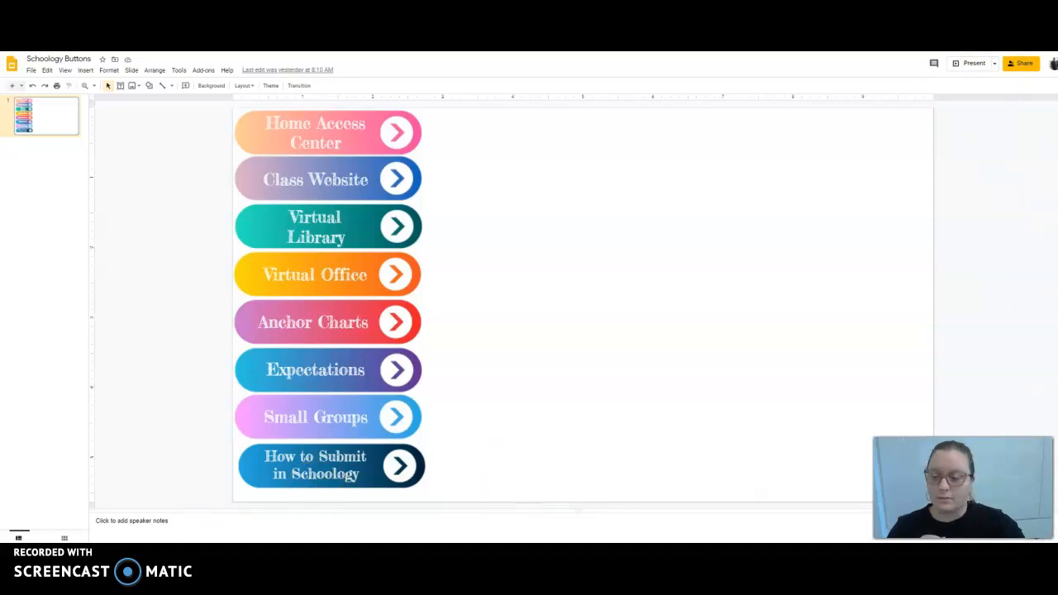
- Leave full-screen view and use the Lightshot extension to select a 338x84 capture area around the Home Access Center button
{"action": "key", "text": "F11"}
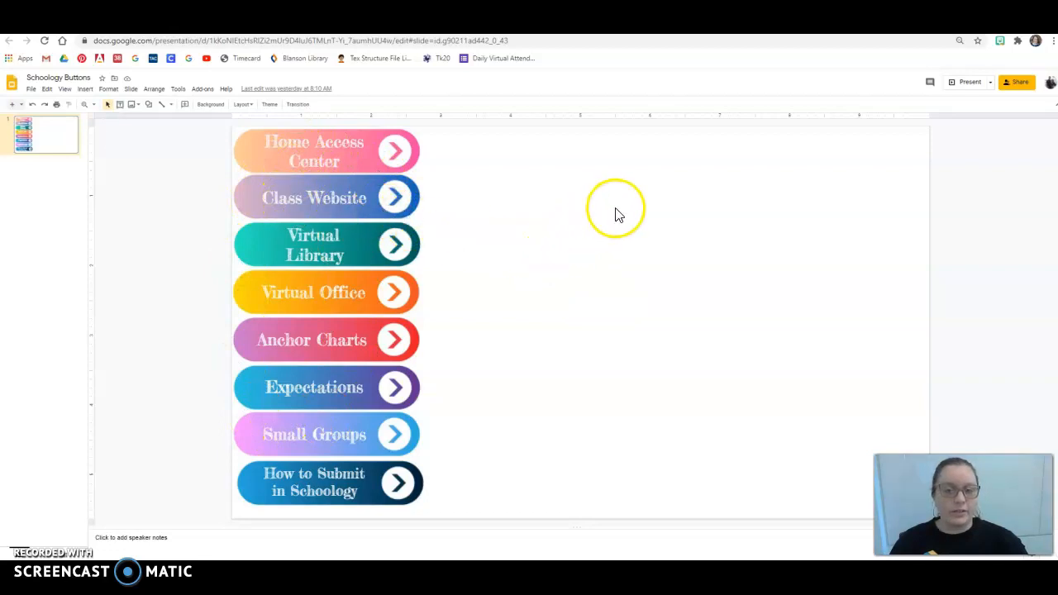
{"action": "left_click", "coordinate": [1018, 43]}
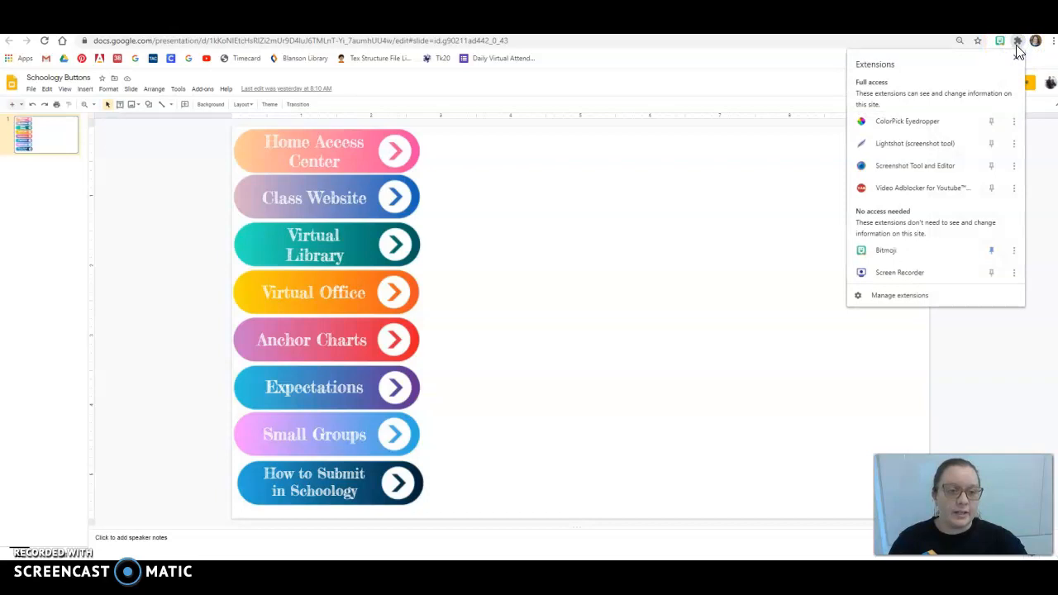
{"action": "left_click", "coordinate": [914, 154]}
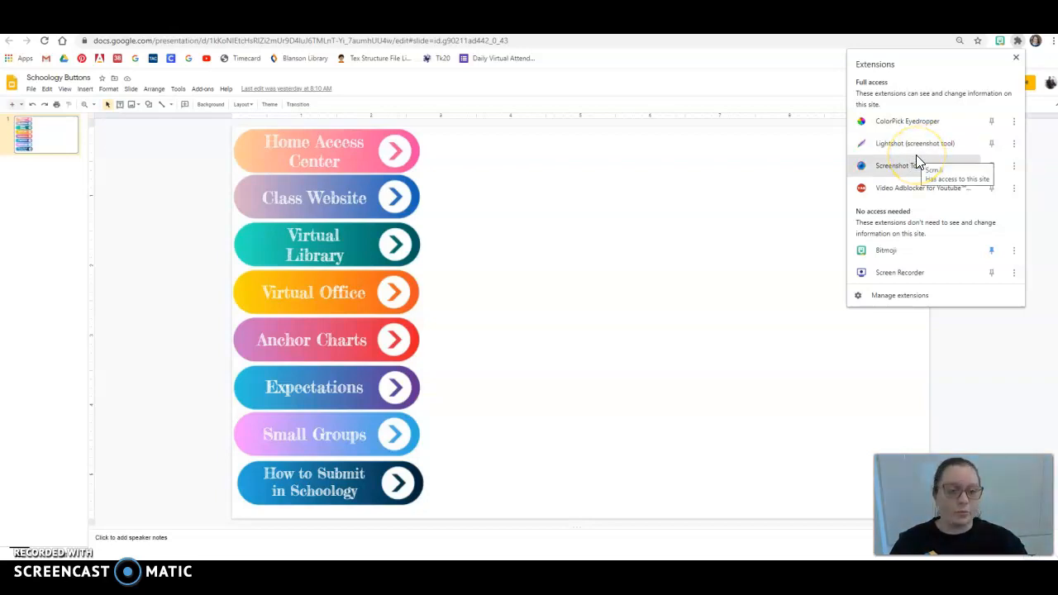
{"action": "left_click", "coordinate": [916, 149]}
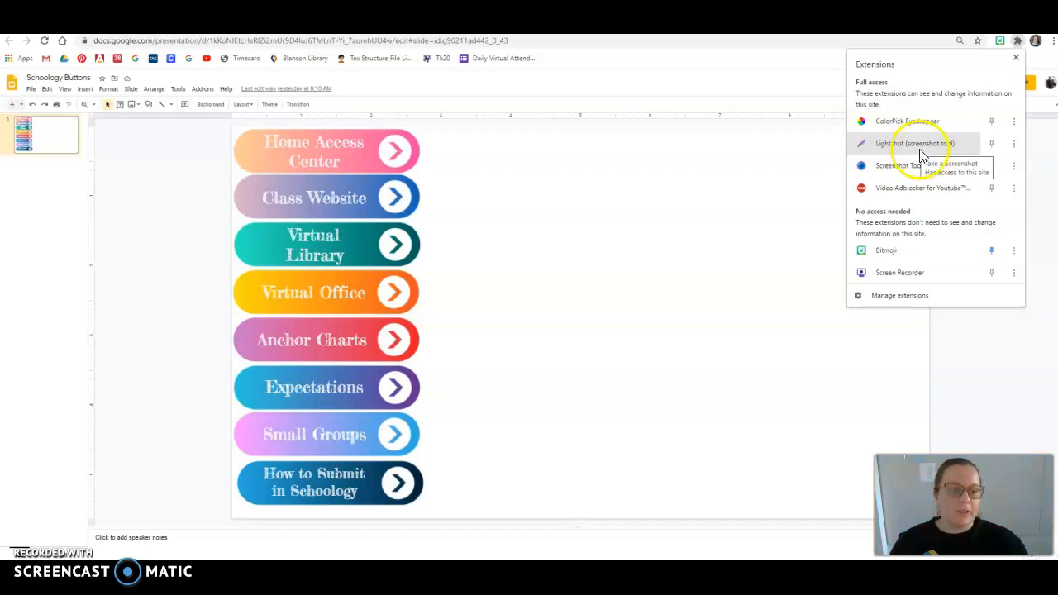
{"action": "left_click", "coordinate": [889, 146]}
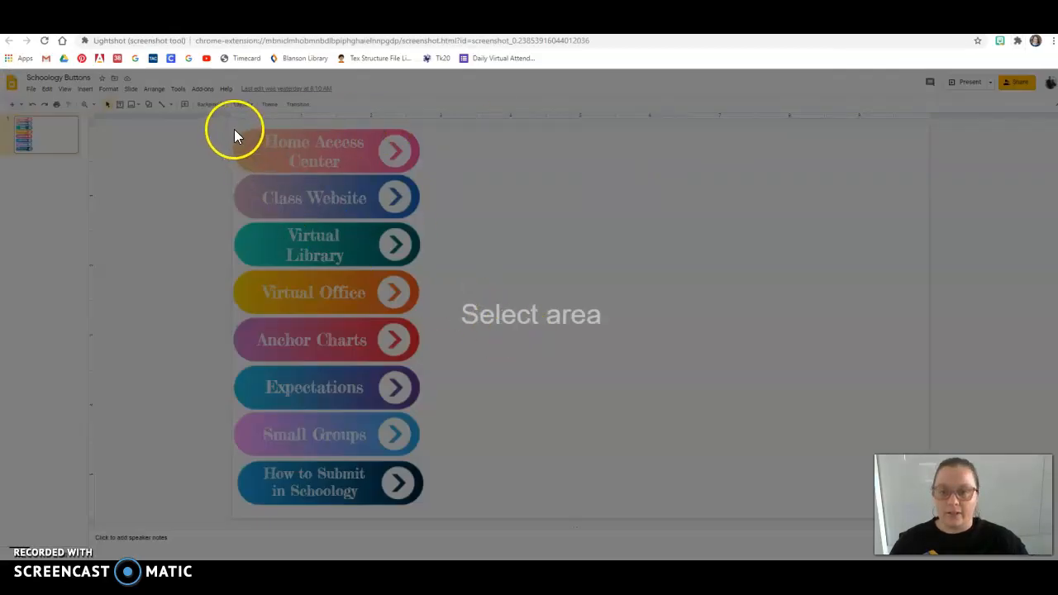
{"action": "left_click_drag", "start_coordinate": [234, 127], "coordinate": [422, 175]}
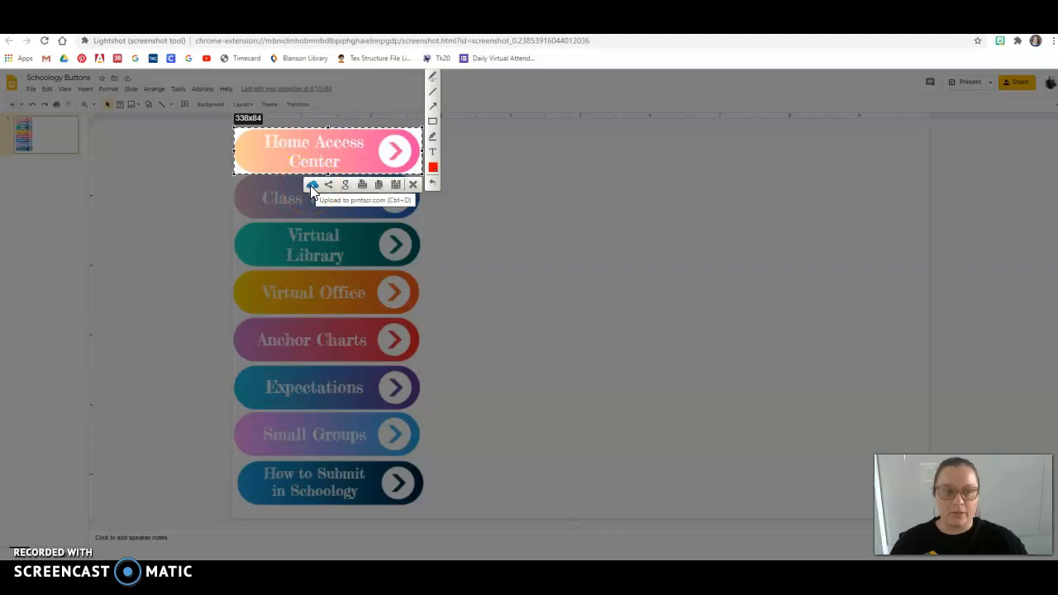
- Copy the captured Home Access Center button image to the clipboard
{"action": "left_click", "coordinate": [362, 186]}
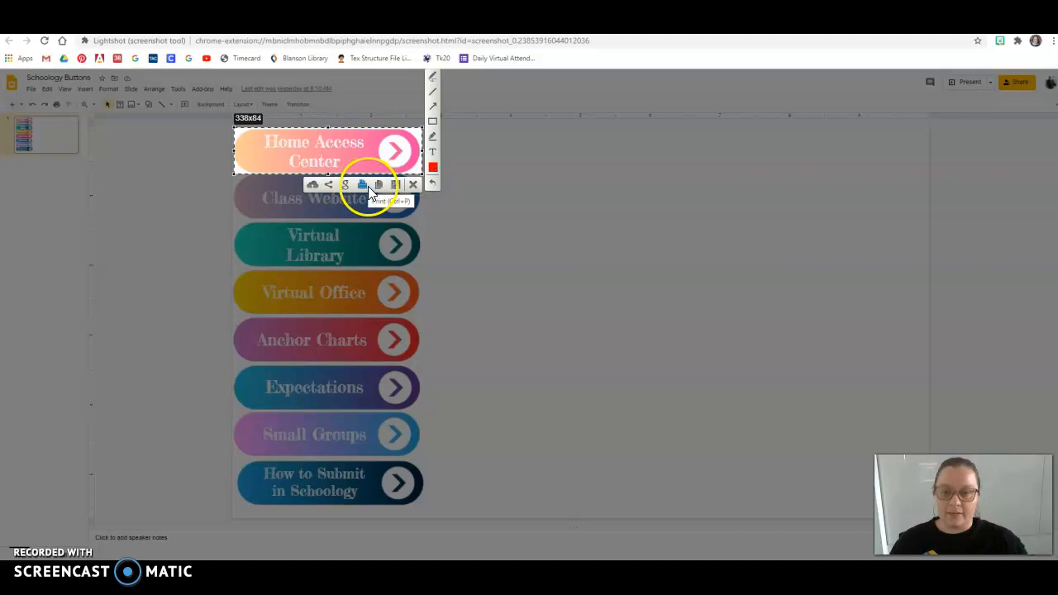
{"action": "left_click", "coordinate": [378, 186]}
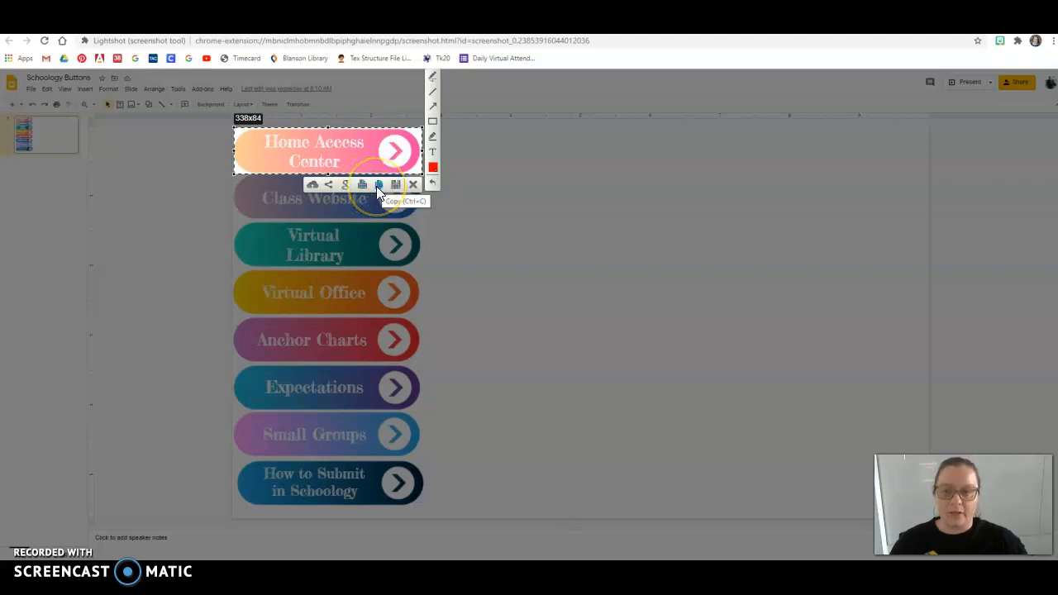
{"action": "left_click", "coordinate": [398, 188]}
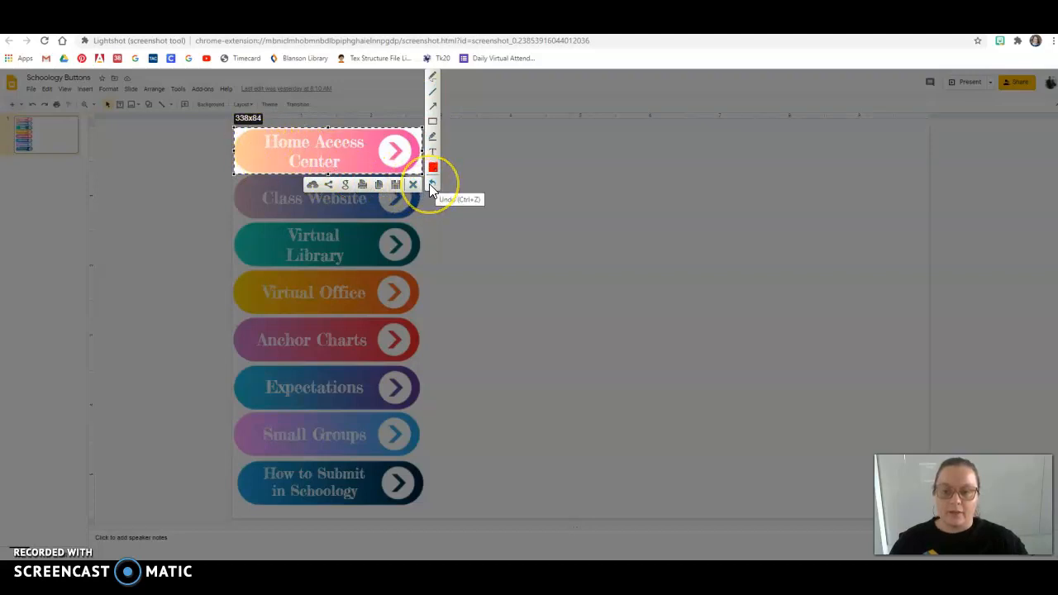
{"action": "left_click", "coordinate": [380, 187]}
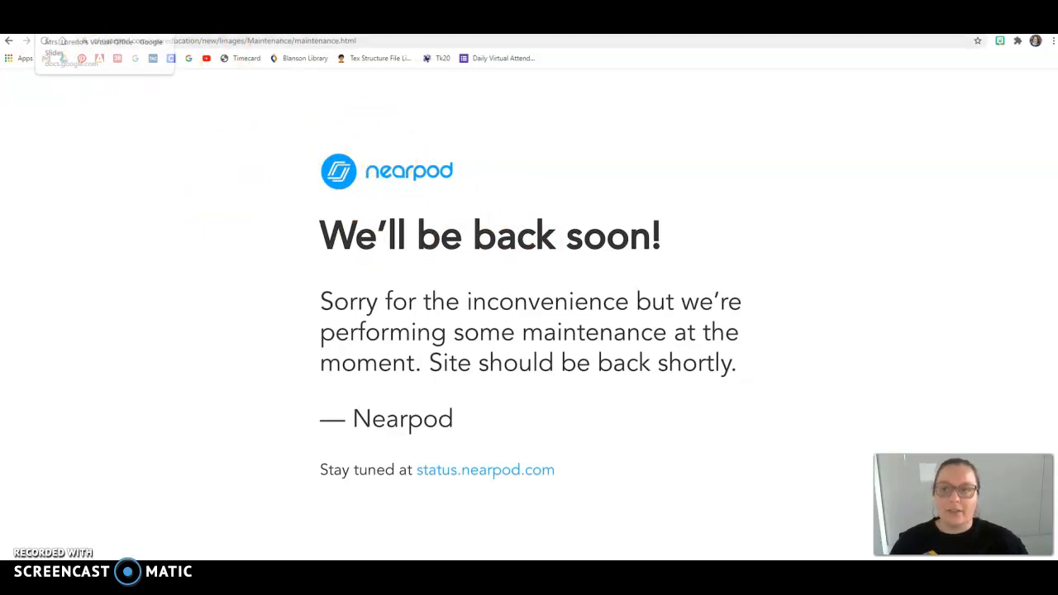
- Switch to the Schoology Buttons document in Google Docs and insert a 3 x 3 table below the existing buttons
{"action": "left_click", "coordinate": [860, 25]}
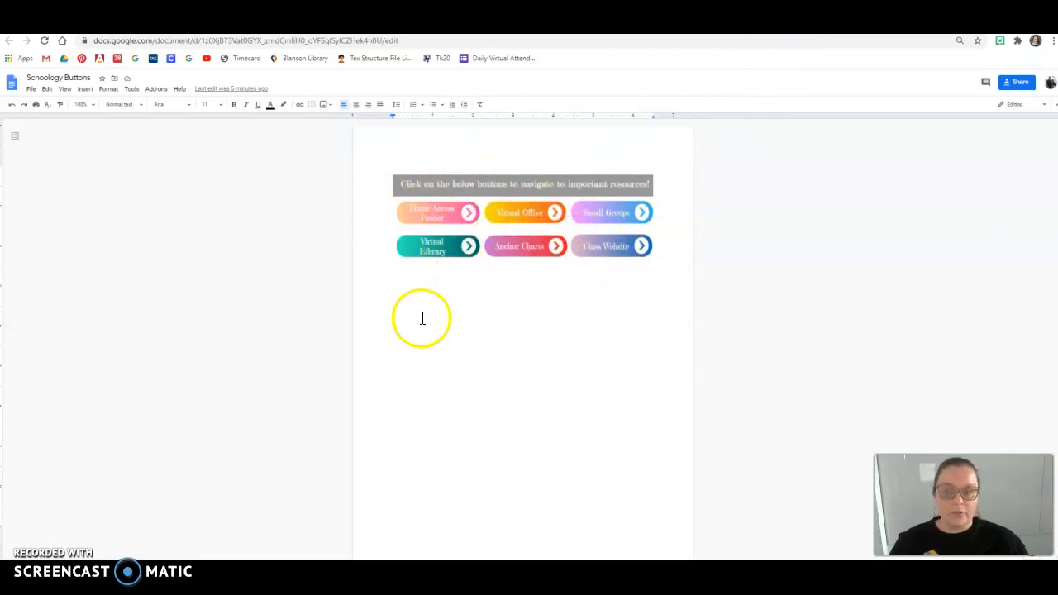
{"action": "left_click", "coordinate": [30, 89]}
{"action": "mouse_move", "coordinate": [45, 91]}
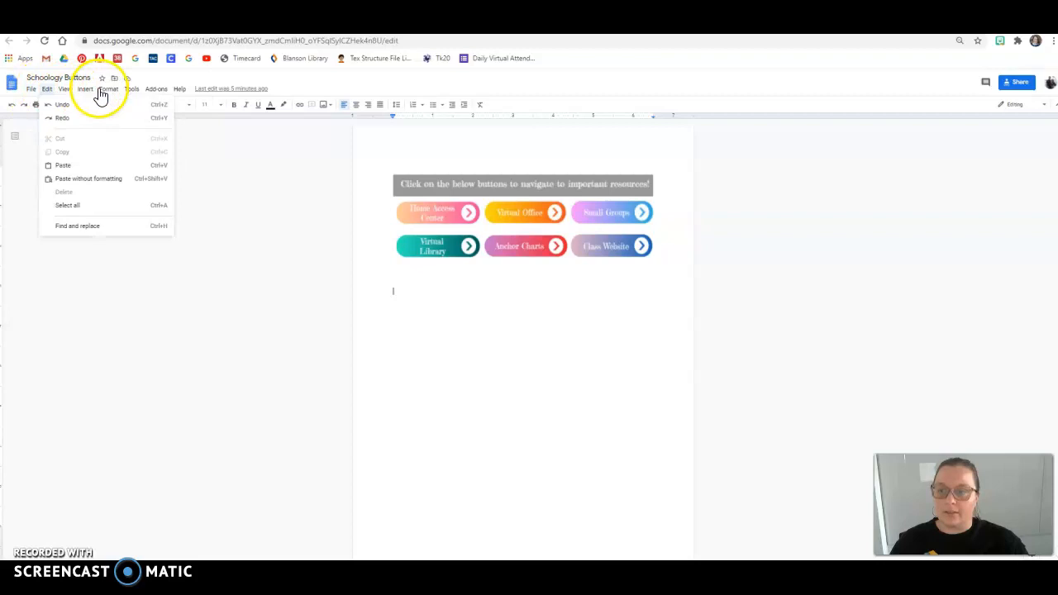
{"action": "mouse_move", "coordinate": [90, 95]}
{"action": "mouse_move", "coordinate": [104, 122]}
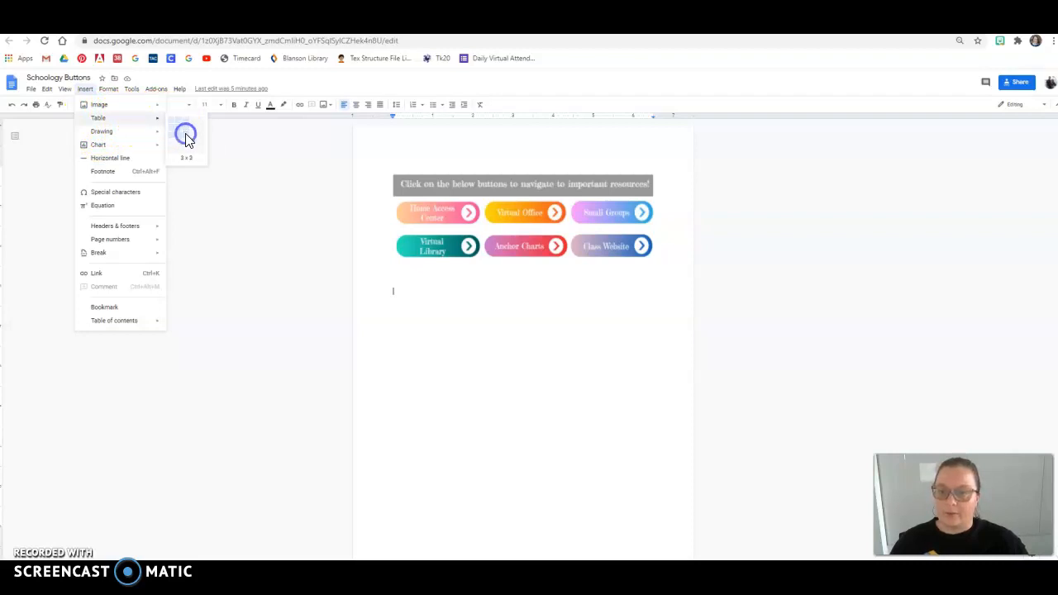
{"action": "left_click", "coordinate": [186, 139]}
- Paste the Home Access Center button image into the first and second cells of the table's middle row
{"action": "left_click", "coordinate": [447, 321]}
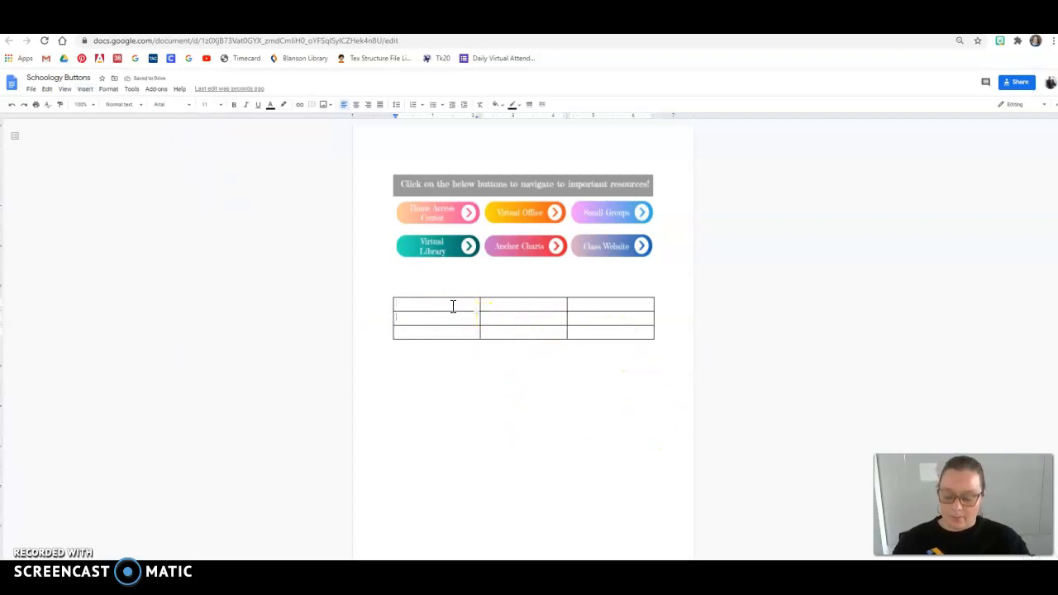
{"action": "left_click", "coordinate": [452, 317]}
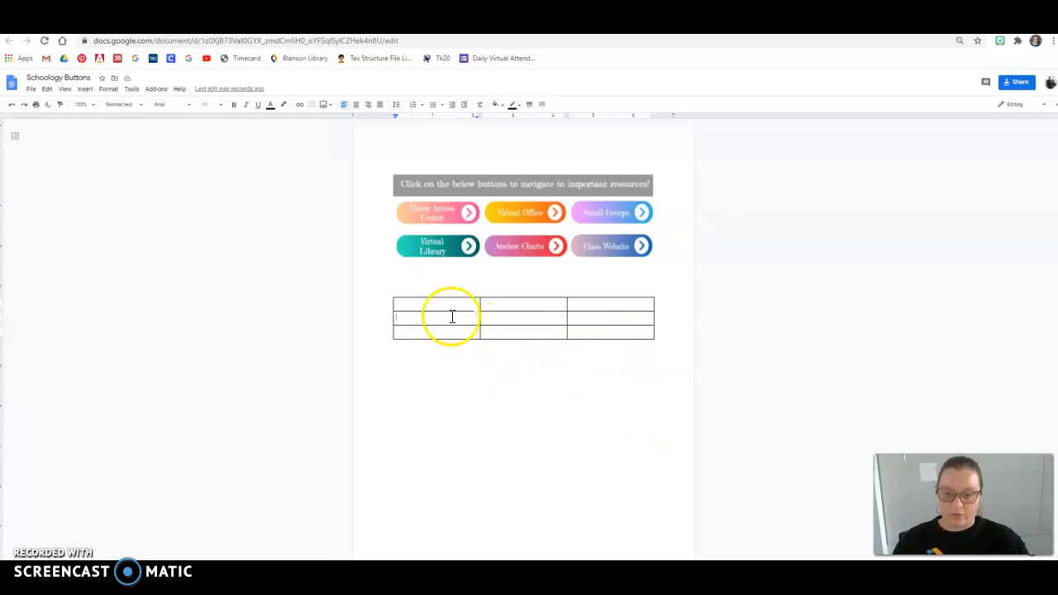
{"action": "key", "text": "ctrl+v"}
{"action": "left_click", "coordinate": [504, 323]}
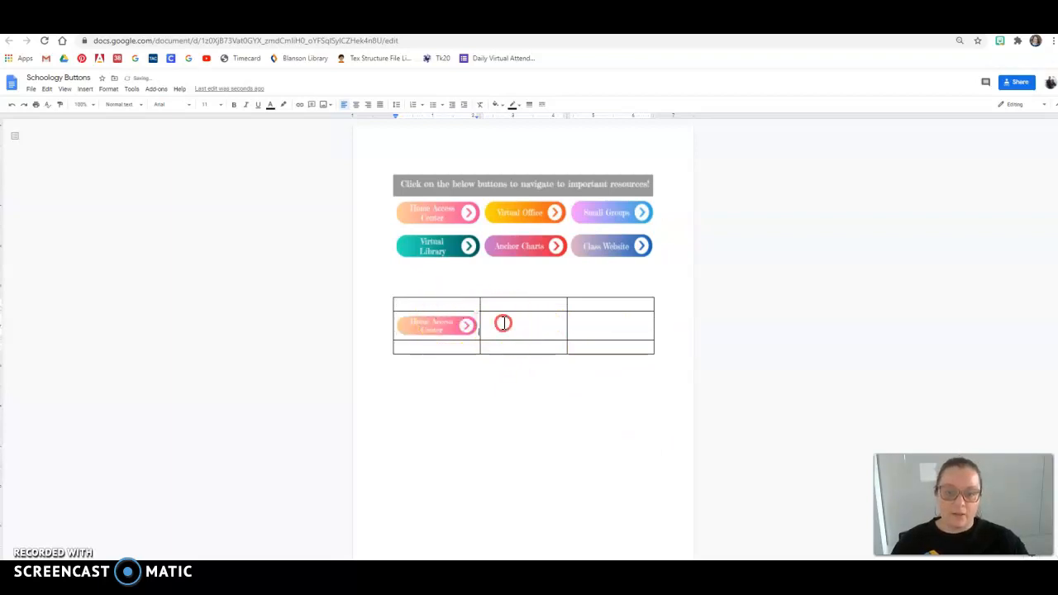
{"action": "left_click", "coordinate": [523, 283]}
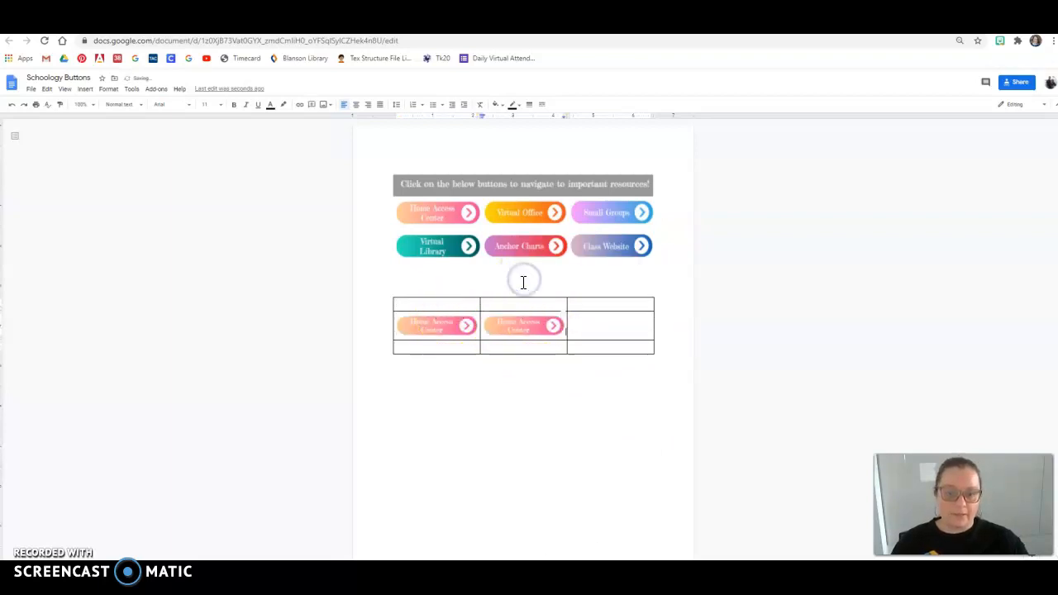
- Select the Home Access Center image in the middle row's first cell and open its link entry
{"action": "left_click", "coordinate": [443, 330]}
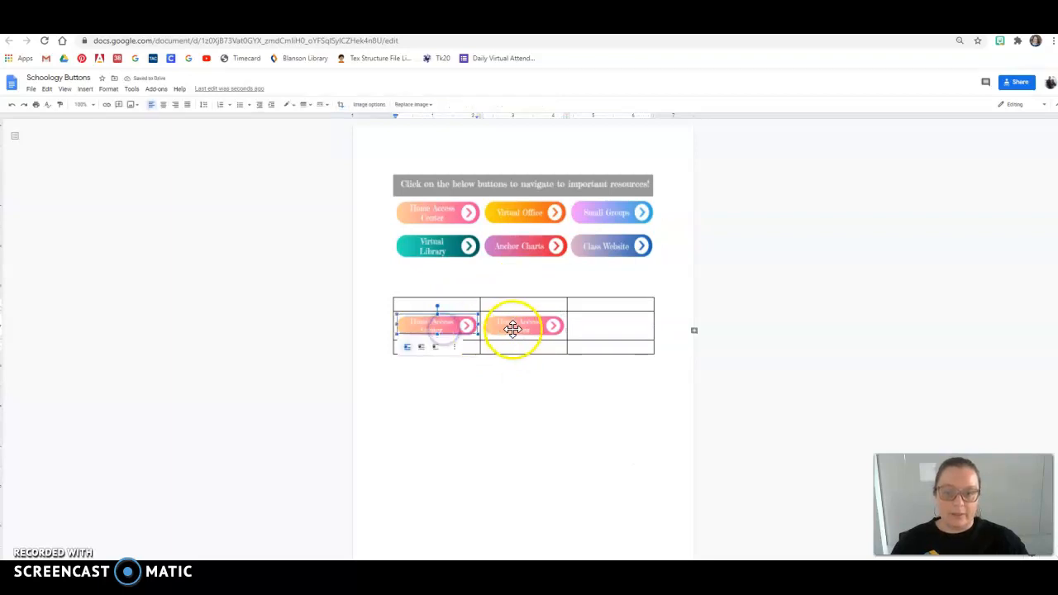
{"action": "left_click", "coordinate": [441, 333]}
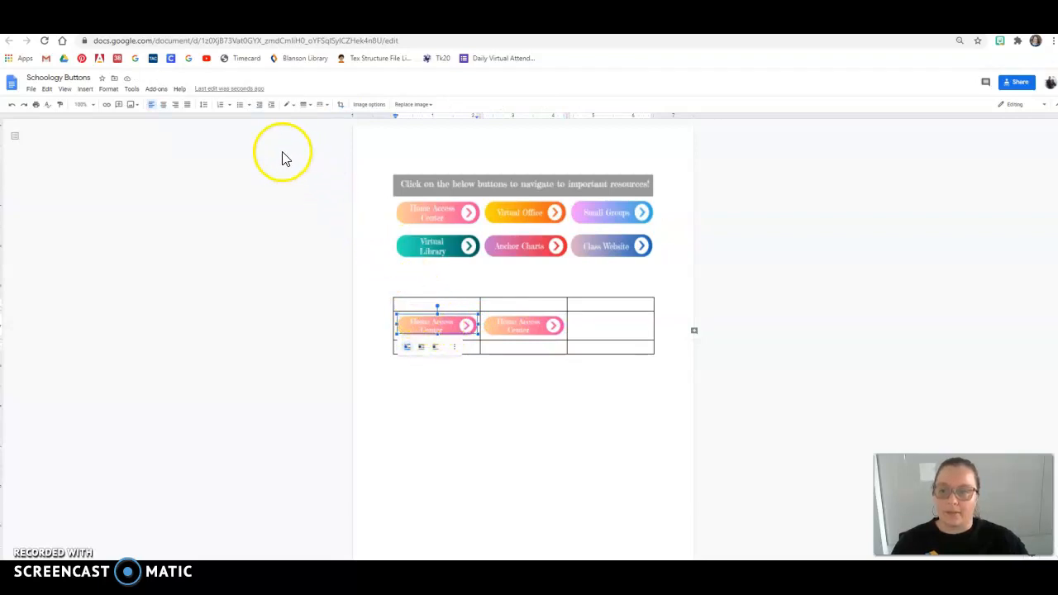
{"action": "left_click", "coordinate": [106, 105]}
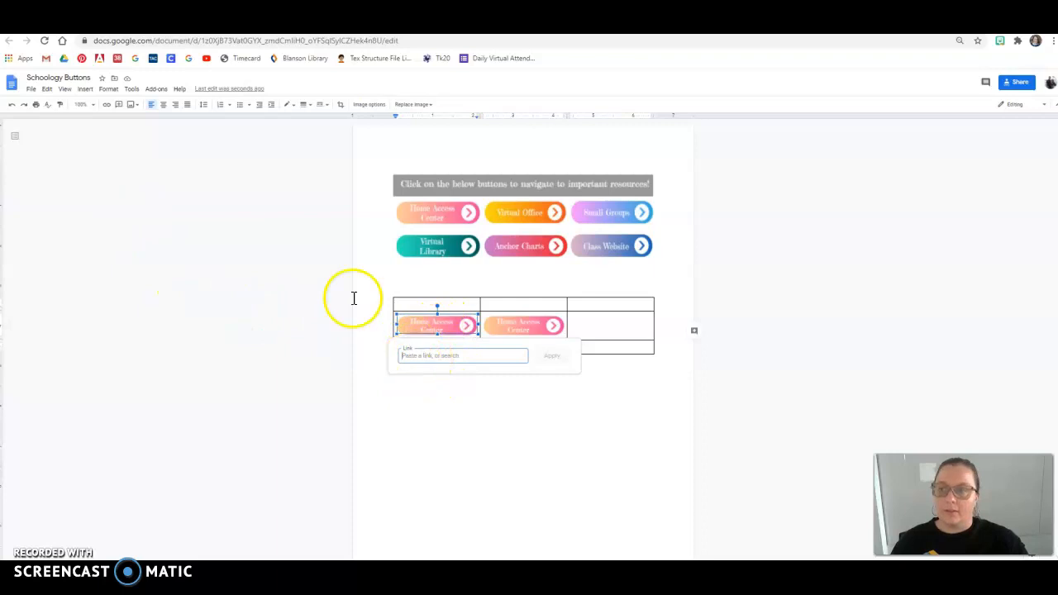
{"action": "key", "text": "ctrl+t"}
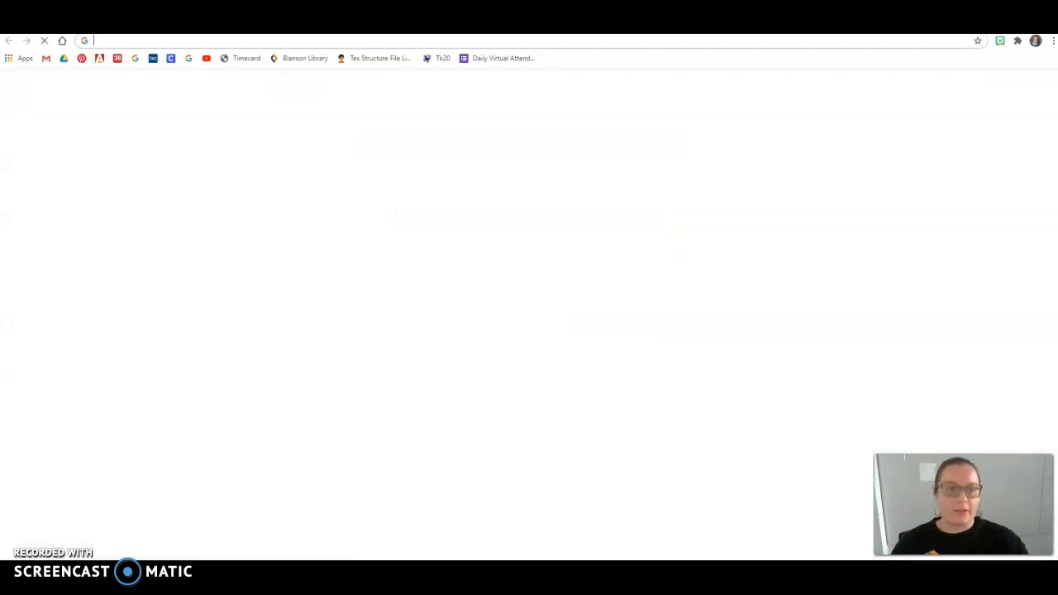
{"action": "left_click", "coordinate": [449, 42]}
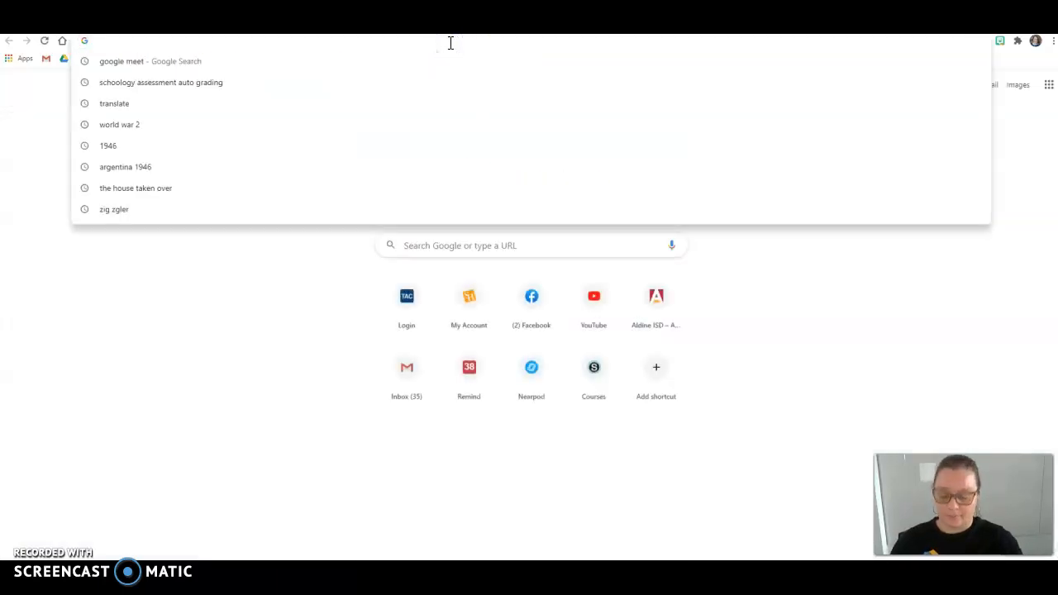
{"action": "type", "text": "home"}
{"action": "key", "text": "BackSpace"}
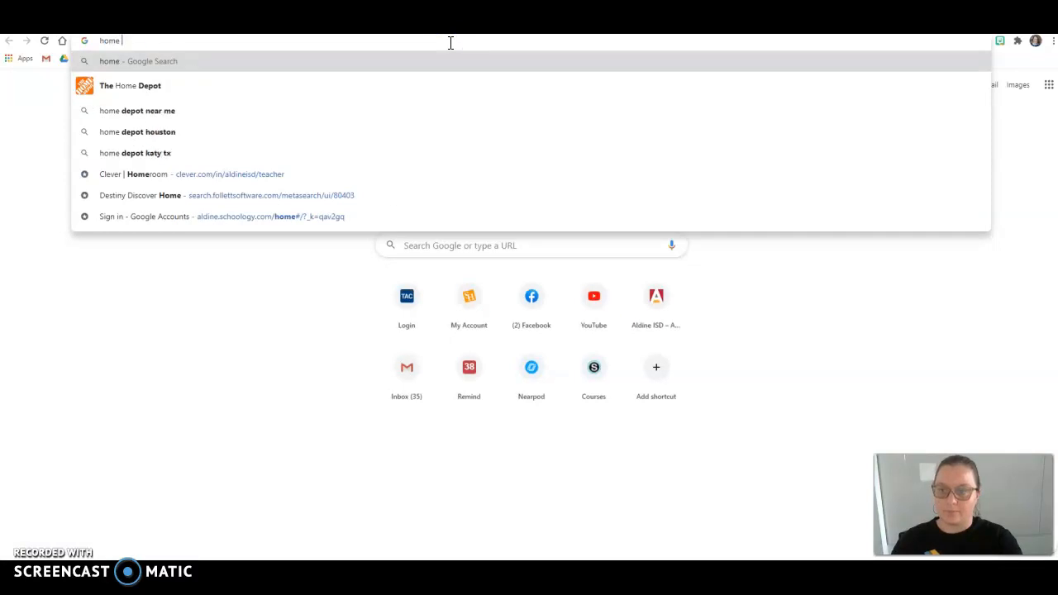
{"action": "key", "text": "BackSpace"}
{"action": "key", "text": "BackSpace"}
{"action": "key", "text": "BackSpace"}
{"action": "key", "text": "BackSpace"}
{"action": "key", "text": "BackSpace"}
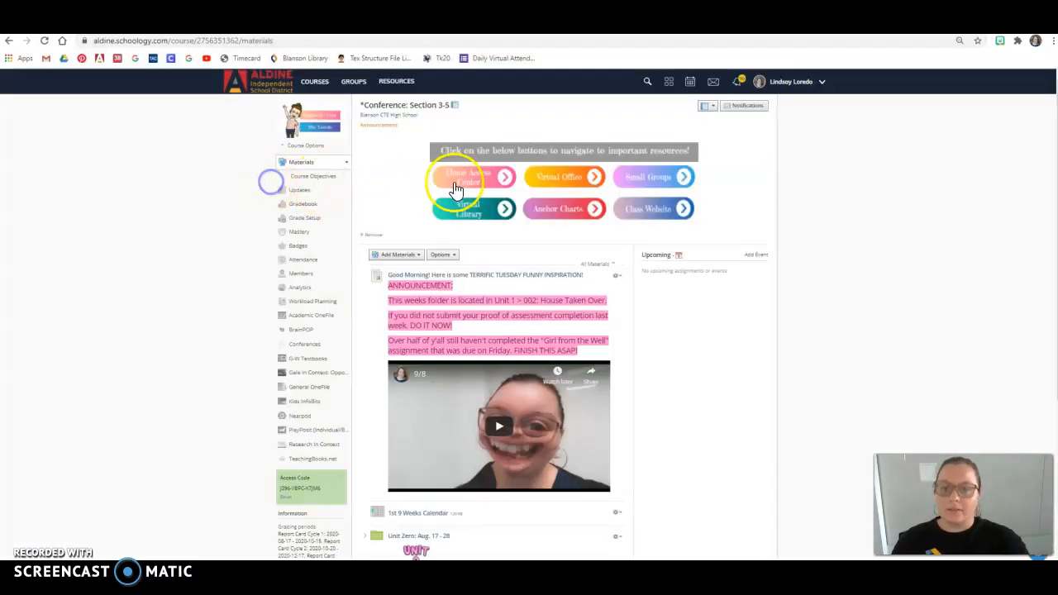
- Open Home Access Center from the Schoology course page, copy its hac.aldineisd.org address, and apply it as the first table image's link
{"action": "left_click", "coordinate": [461, 182]}
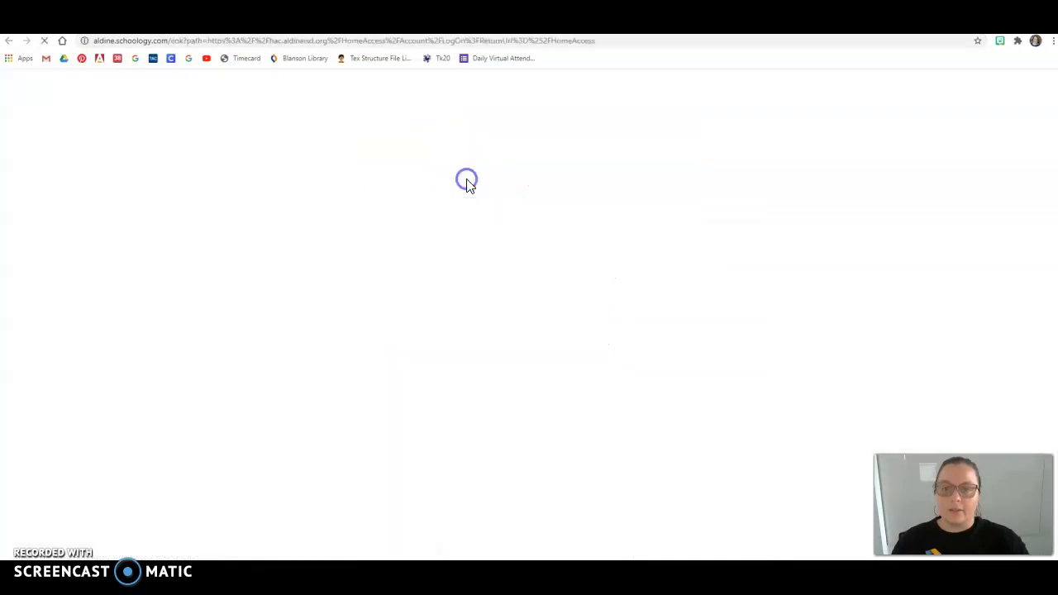
{"action": "left_click", "coordinate": [133, 42]}
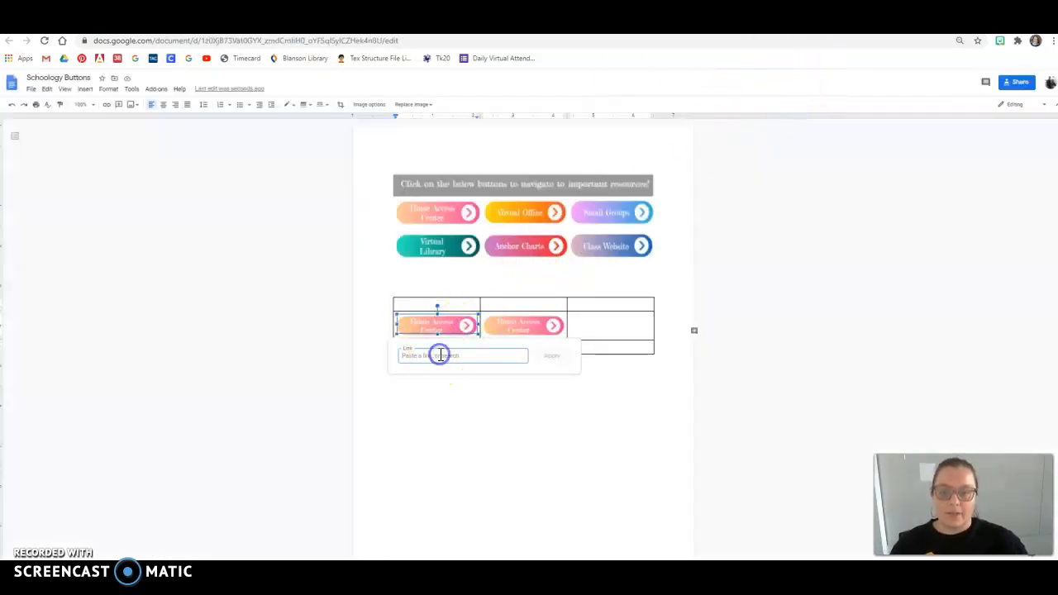
{"action": "key", "text": "ctrl+v"}
{"action": "left_click", "coordinate": [553, 357]}
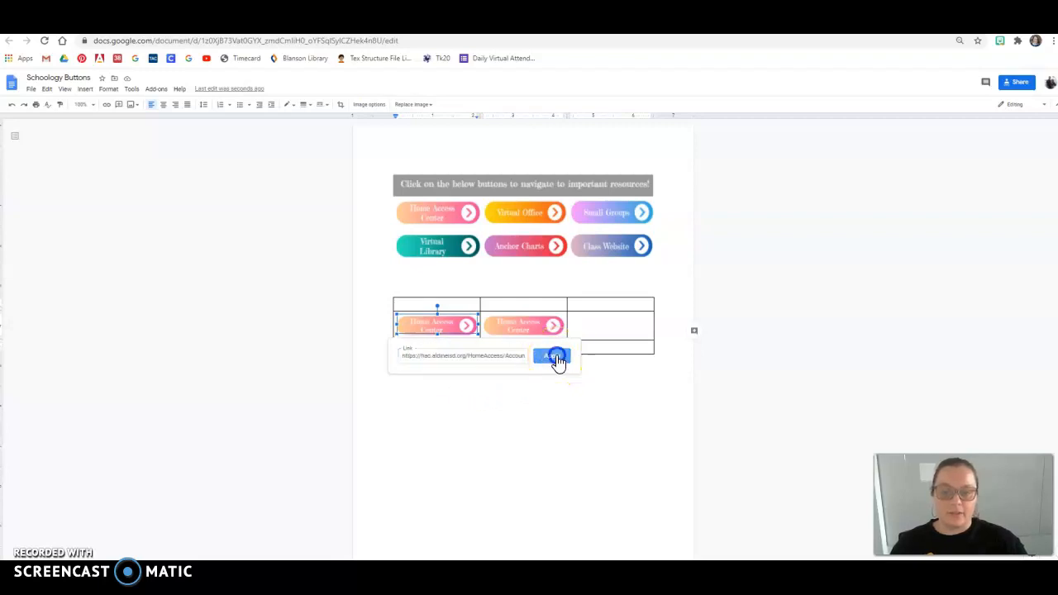
{"action": "left_click", "coordinate": [439, 334]}
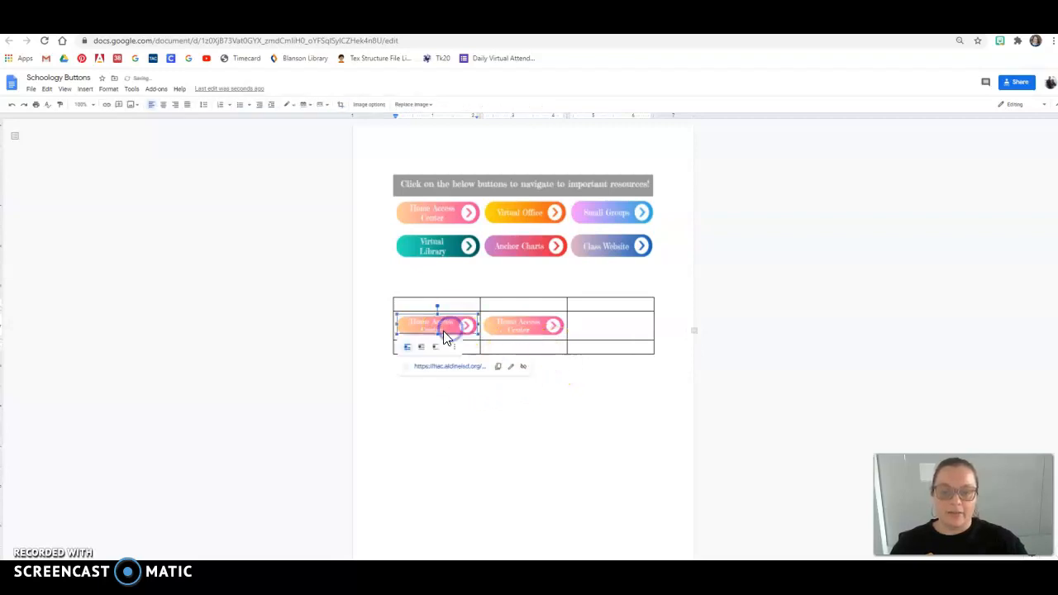
{"action": "left_click", "coordinate": [551, 392]}
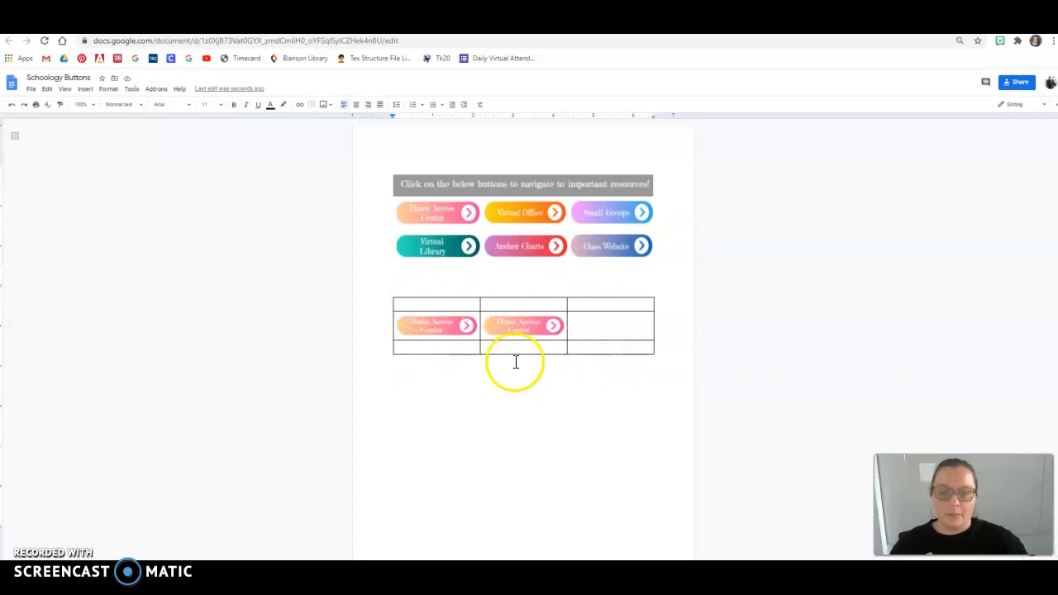
{"action": "left_click", "coordinate": [595, 381]}
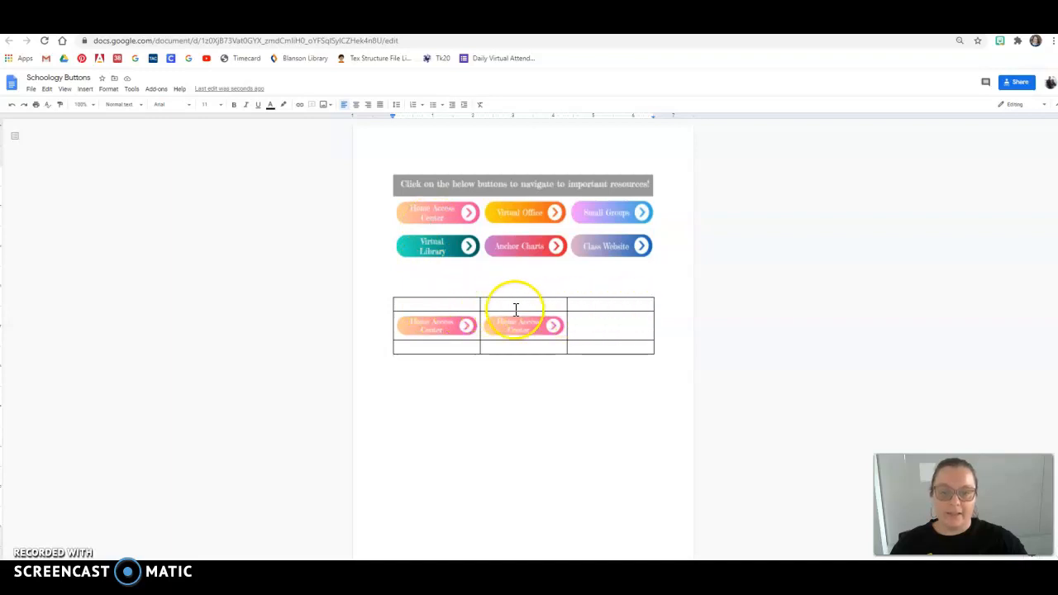
- Merge the three cells of the new table's top row into a single cell
{"action": "left_click_drag", "start_coordinate": [427, 307], "coordinate": [607, 310]}
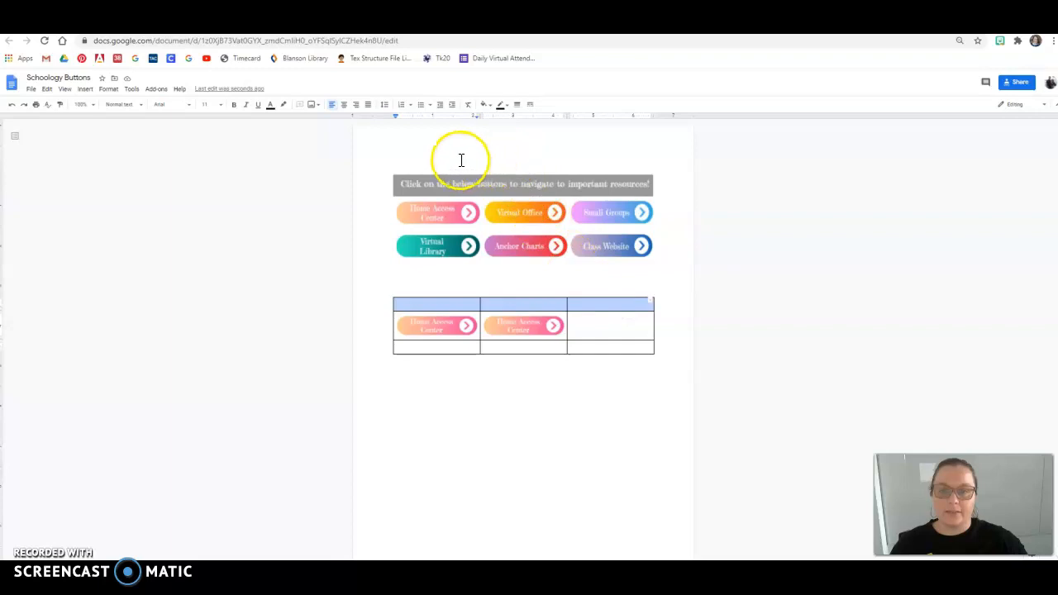
{"action": "right_click", "coordinate": [451, 303]}
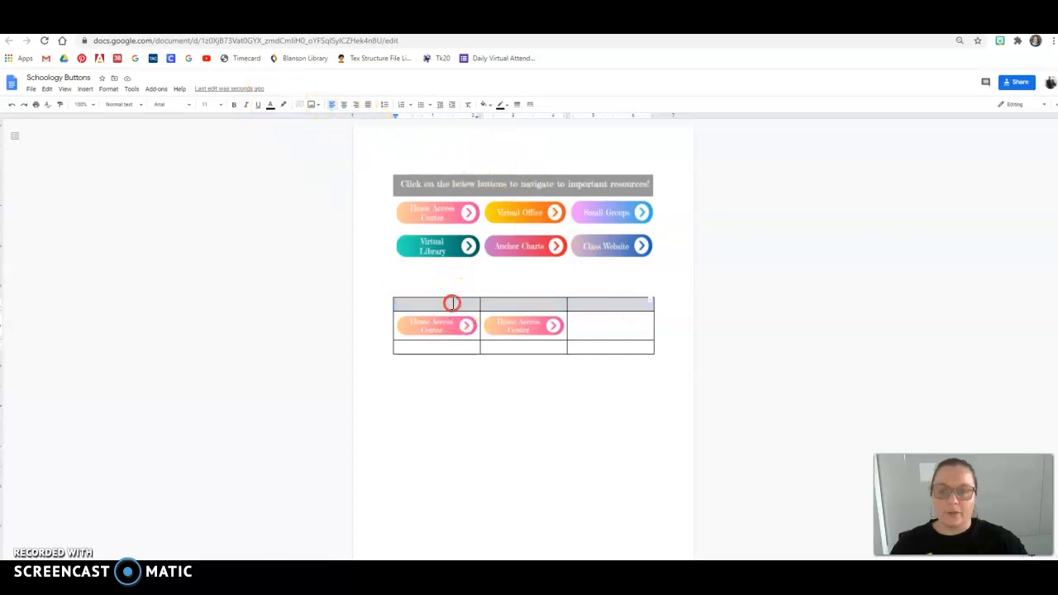
{"action": "left_click", "coordinate": [514, 451]}
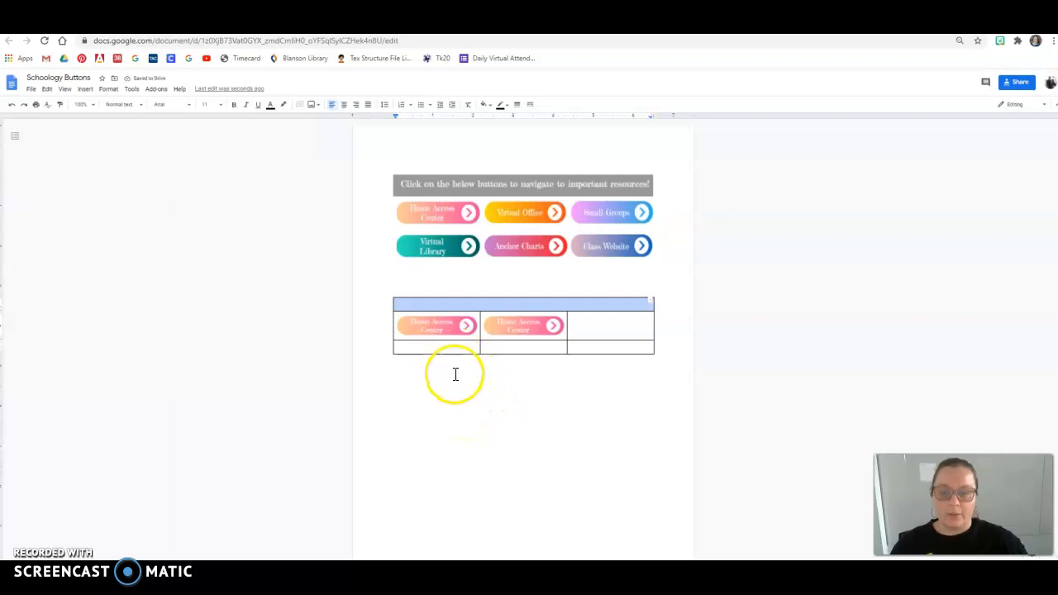
{"action": "left_click", "coordinate": [454, 375]}
- Enter the heading "Click on the below buttons to navigate to important resources!" in the merged top row and center it
{"action": "left_click", "coordinate": [423, 305]}
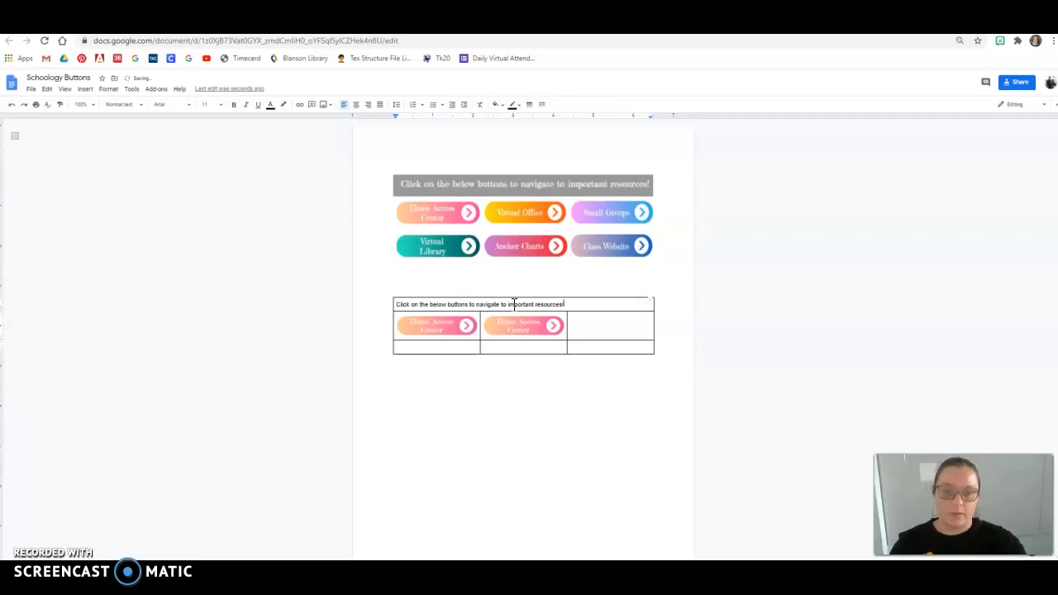
{"action": "triple_click", "coordinate": [514, 303]}
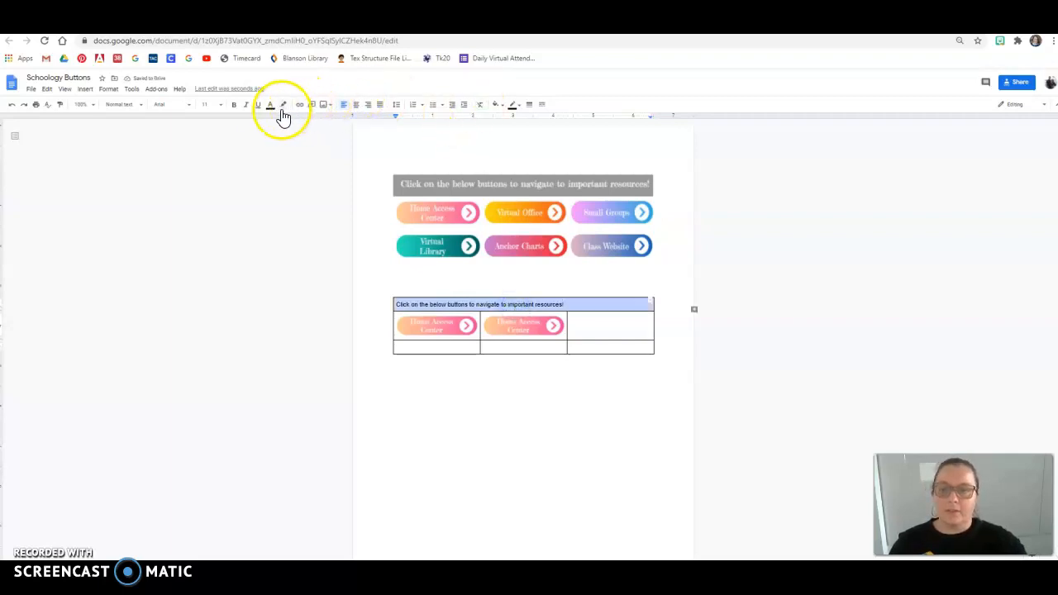
{"action": "left_click", "coordinate": [355, 107]}
{"action": "left_click", "coordinate": [485, 386]}
- Hide the borders of the whole new table by setting their color to white
{"action": "left_click", "coordinate": [447, 328]}
{"action": "left_click", "coordinate": [407, 304]}
{"action": "left_click_drag", "start_coordinate": [418, 304], "coordinate": [615, 352]}
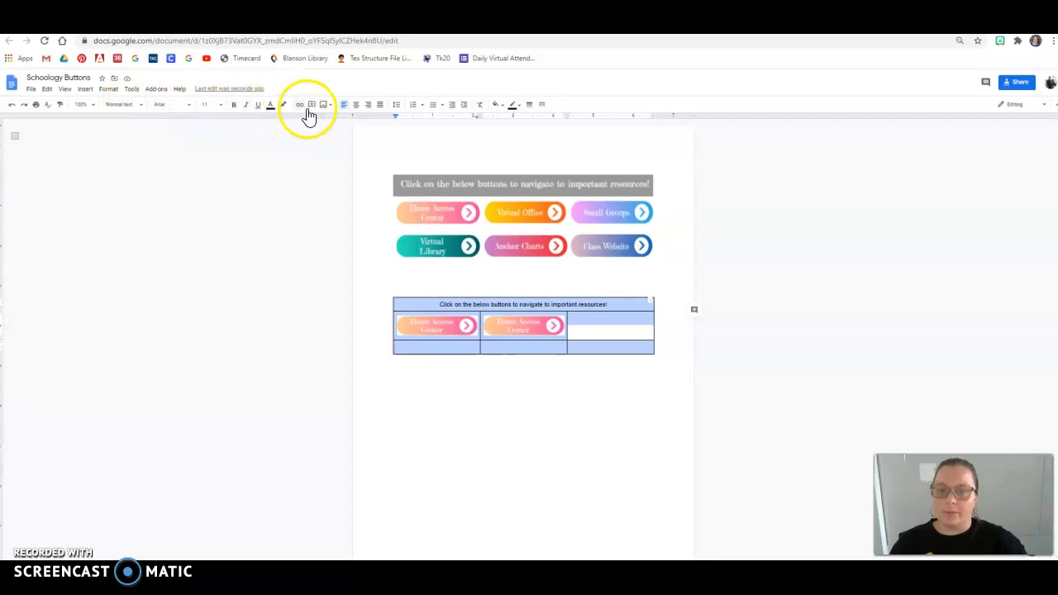
{"action": "left_click", "coordinate": [513, 105]}
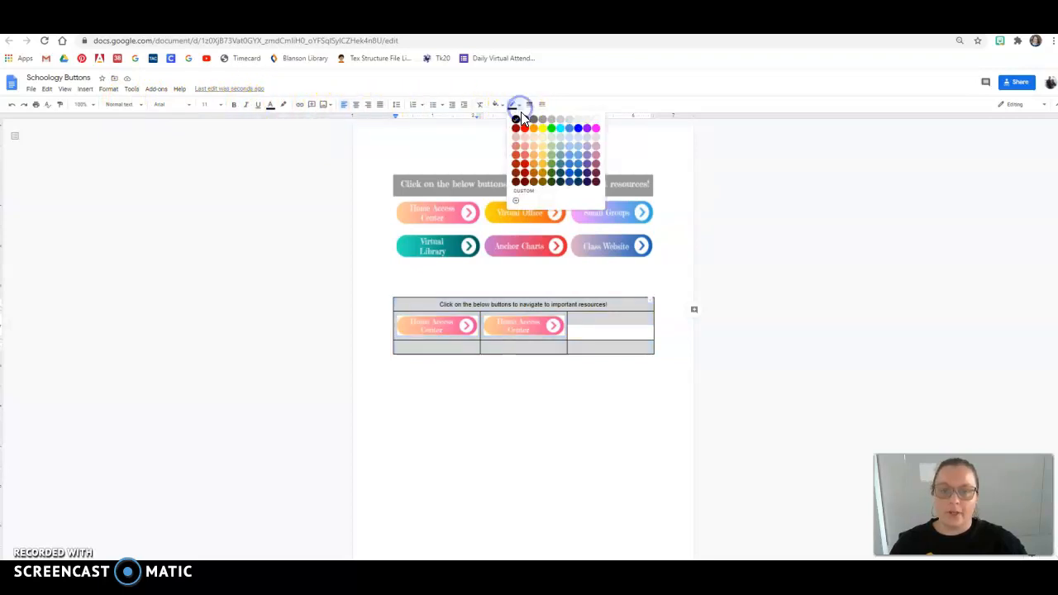
{"action": "left_click", "coordinate": [598, 124]}
{"action": "left_click", "coordinate": [516, 446]}
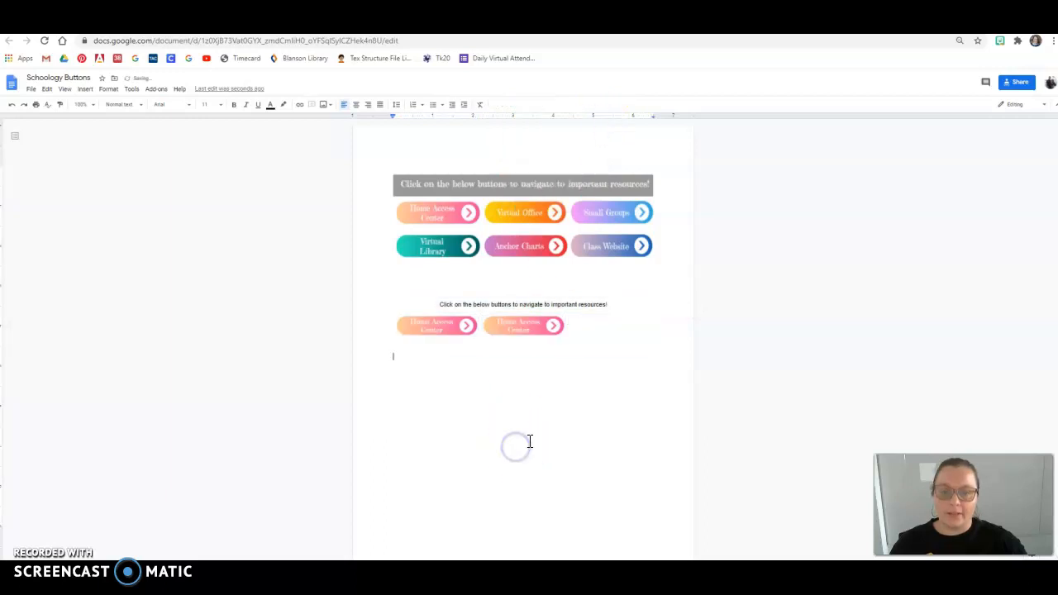
{"action": "left_click", "coordinate": [495, 429]}
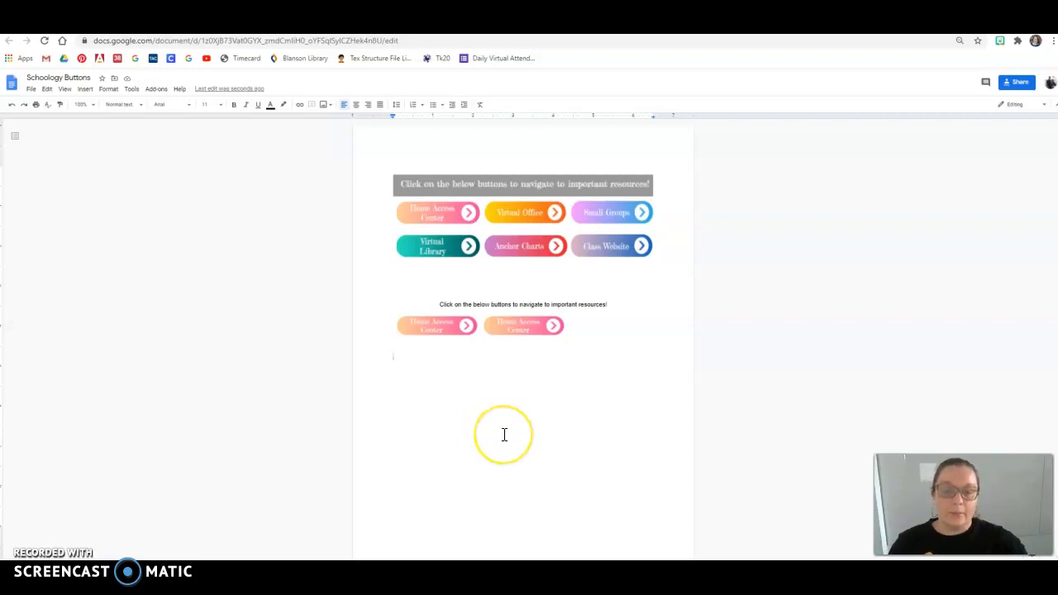
- Check the link attached to each of the six existing buttons, from Home Access Center to Class Website
{"action": "left_click", "coordinate": [443, 329]}
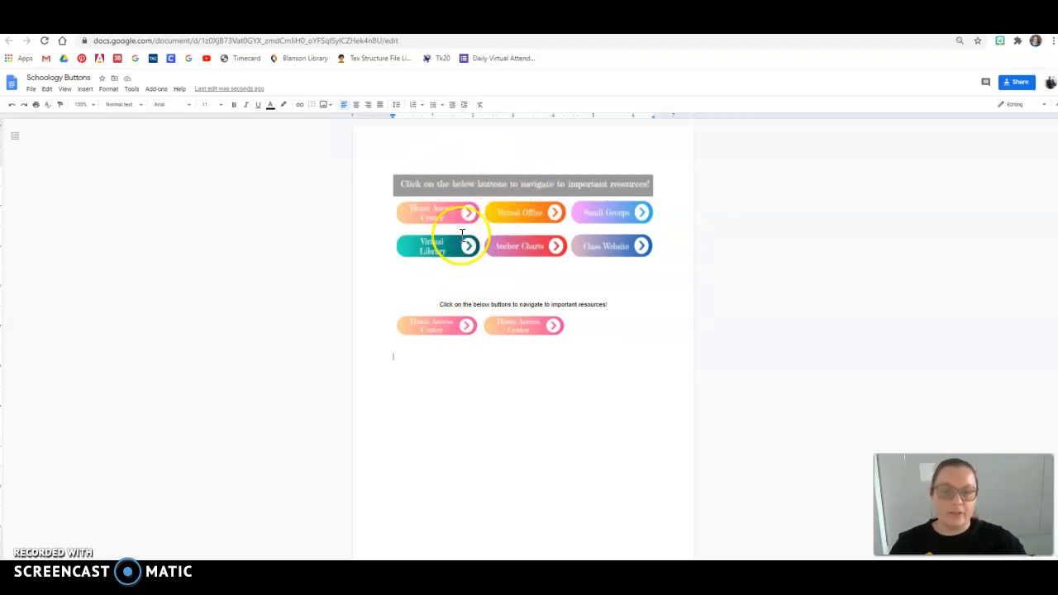
{"action": "left_click", "coordinate": [438, 213]}
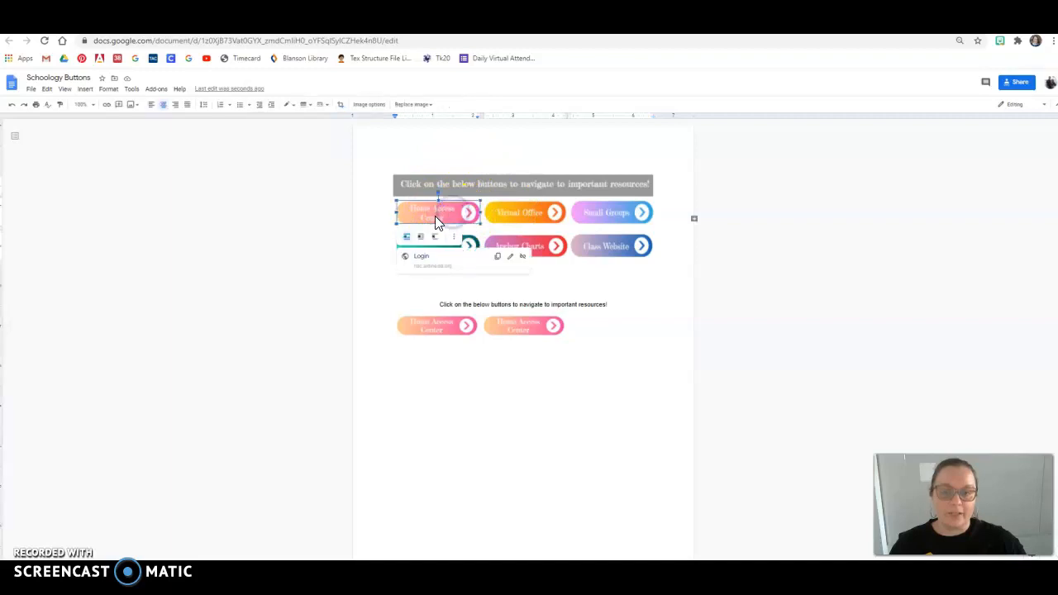
{"action": "left_click", "coordinate": [517, 213]}
{"action": "left_click", "coordinate": [609, 213]}
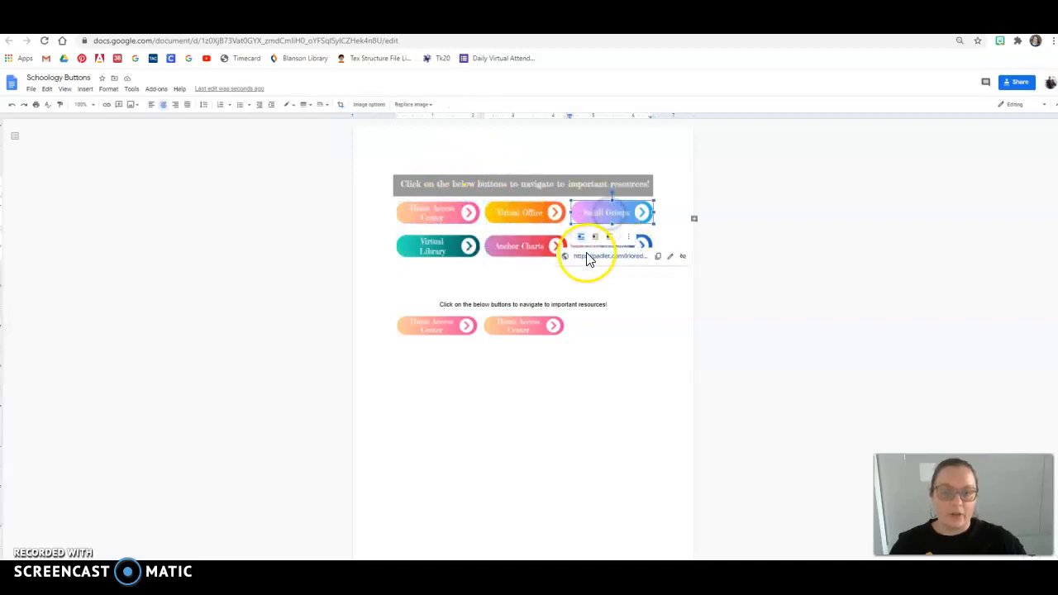
{"action": "left_click", "coordinate": [527, 247]}
{"action": "left_click", "coordinate": [435, 245]}
{"action": "left_click", "coordinate": [603, 246]}
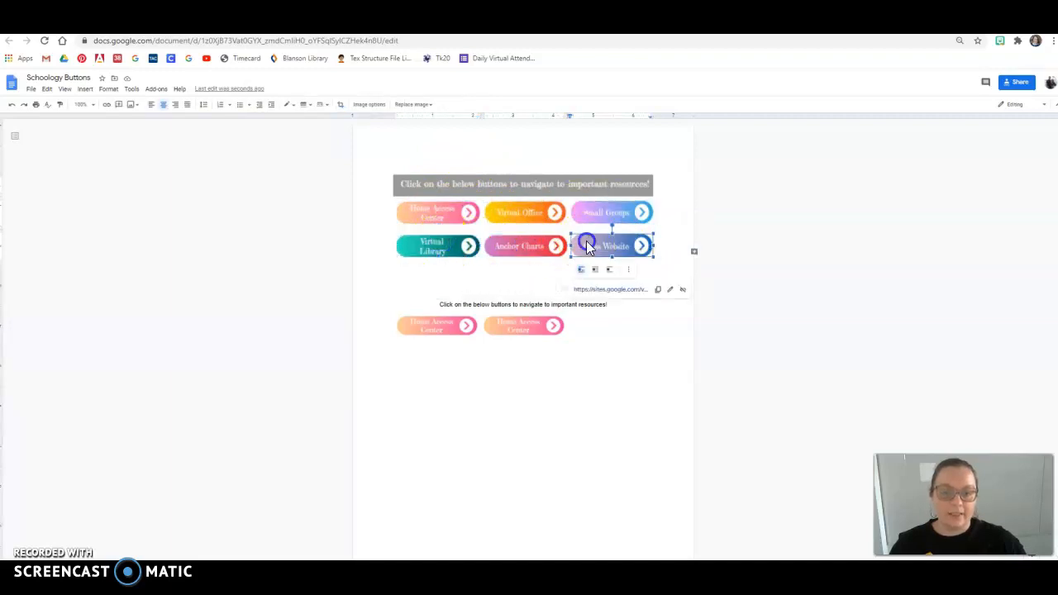
{"action": "left_click", "coordinate": [520, 245]}
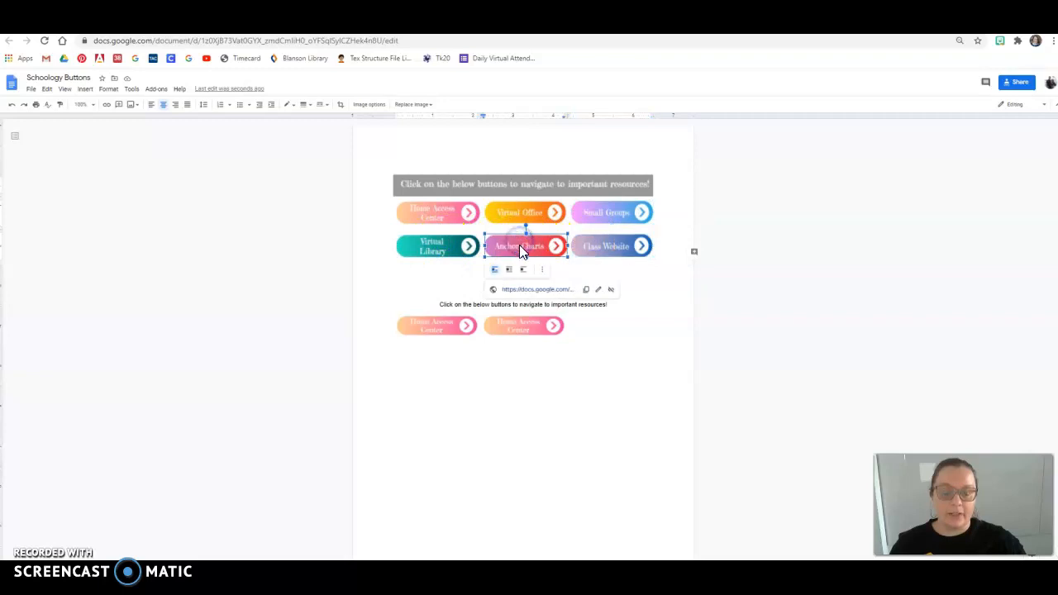
{"action": "left_click", "coordinate": [436, 217]}
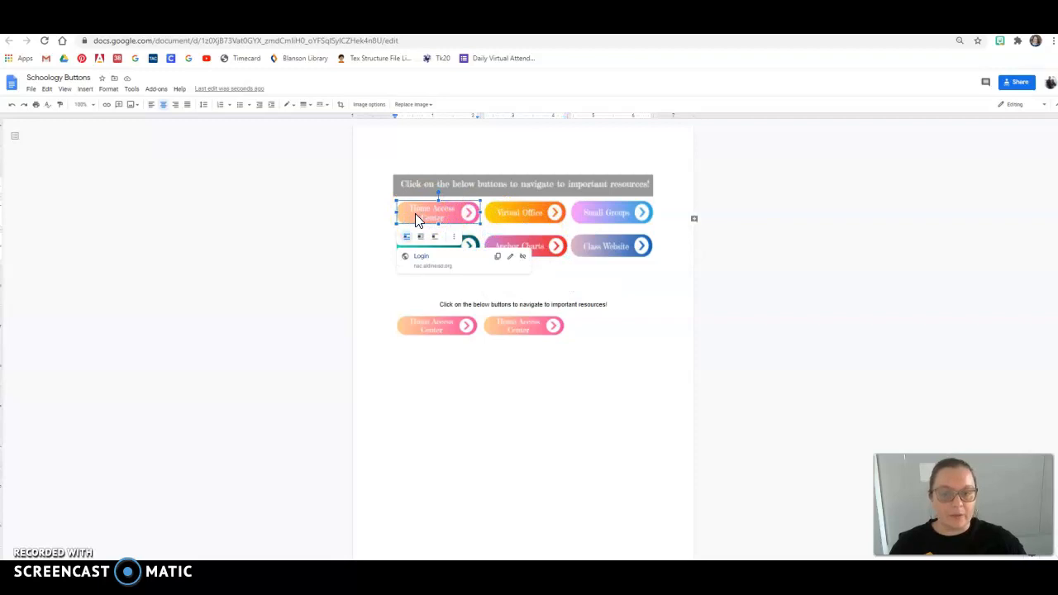
{"action": "left_click", "coordinate": [429, 221]}
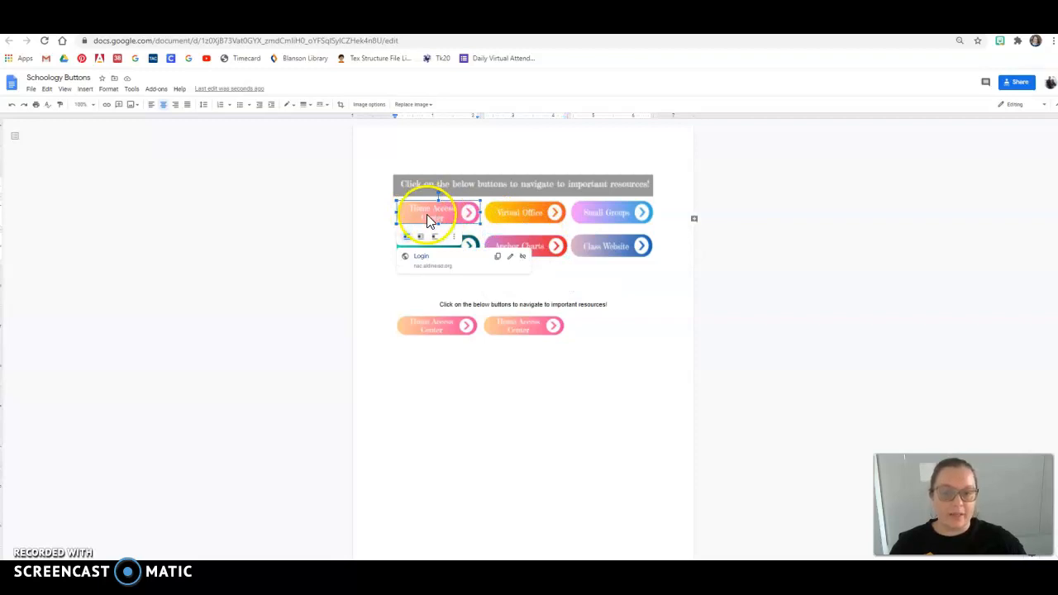
{"action": "left_click", "coordinate": [524, 206]}
{"action": "left_click", "coordinate": [615, 207]}
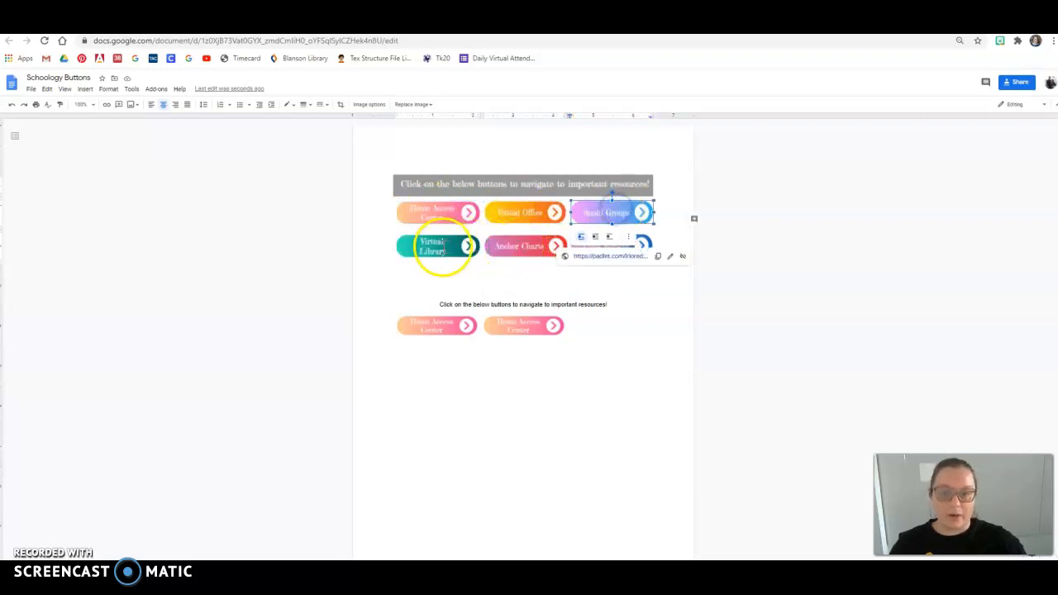
{"action": "left_click", "coordinate": [444, 248]}
{"action": "left_click", "coordinate": [515, 246]}
{"action": "left_click", "coordinate": [606, 245]}
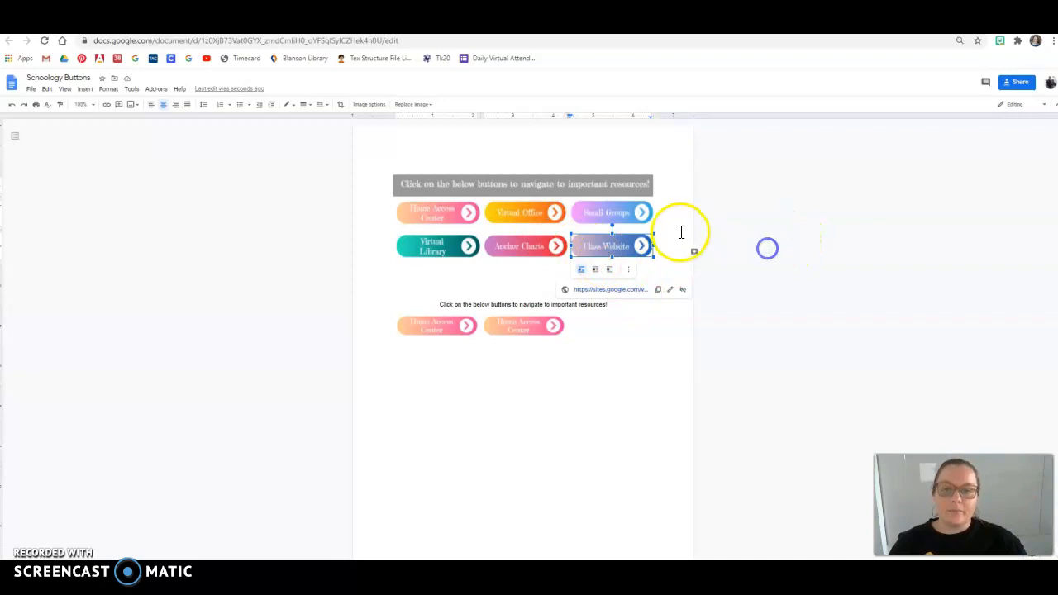
{"action": "left_click", "coordinate": [693, 189]}
{"action": "left_click", "coordinate": [686, 144]}
{"action": "left_click", "coordinate": [484, 144]}
{"action": "left_click", "coordinate": [477, 276]}
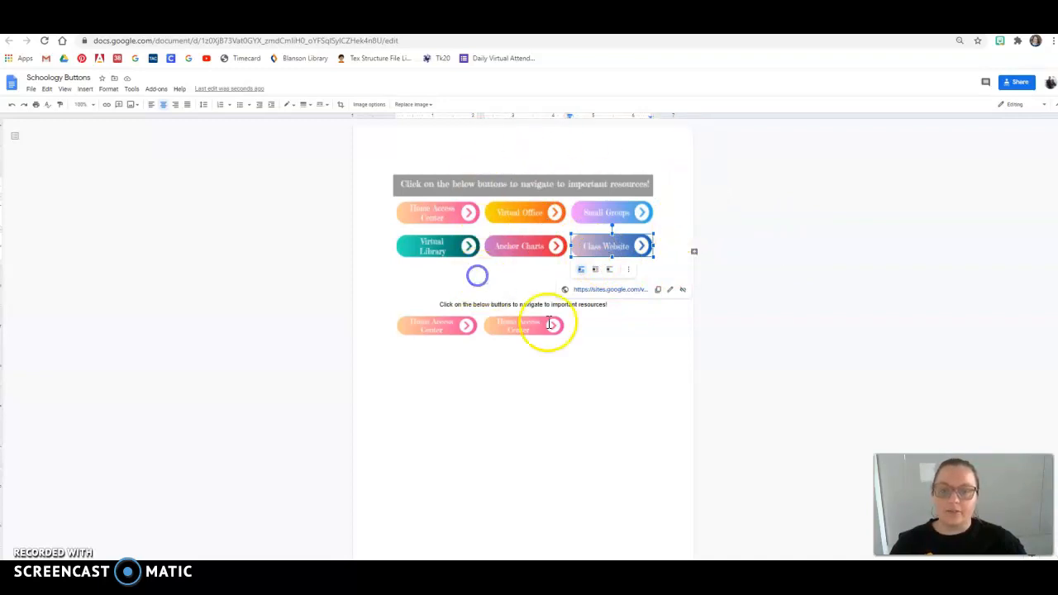
{"action": "left_click", "coordinate": [630, 360]}
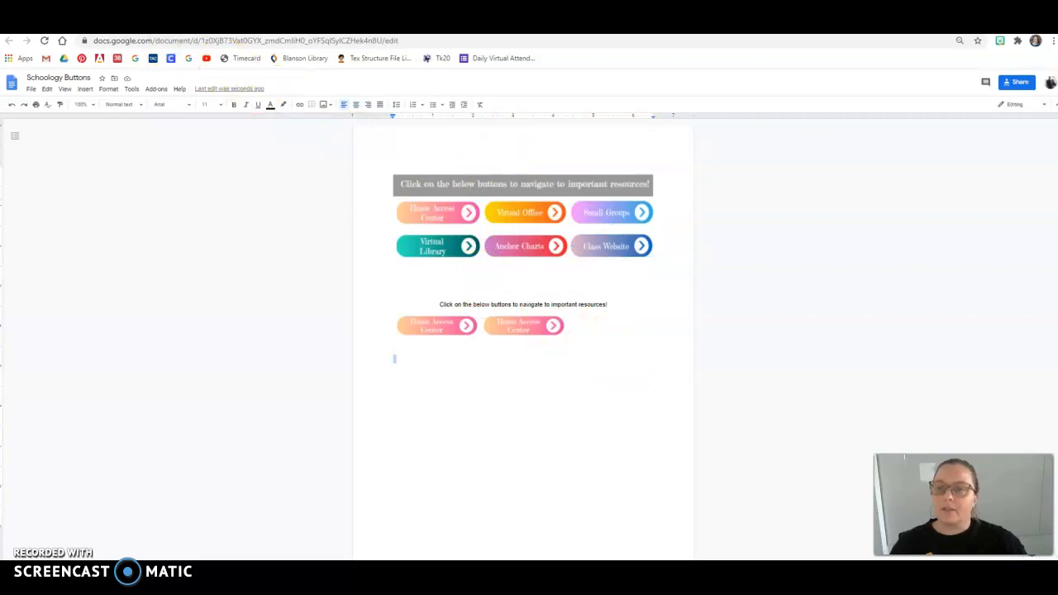
- Switch to the Schoology course, open its Updates page and start a new update post
{"action": "left_click", "coordinate": [133, 30]}
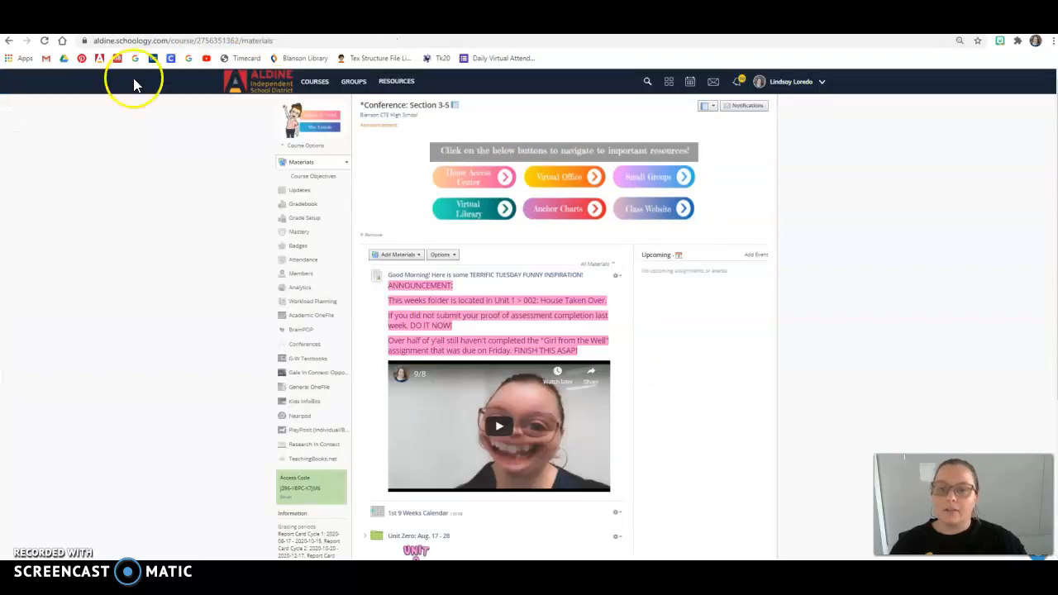
{"action": "left_click", "coordinate": [299, 196]}
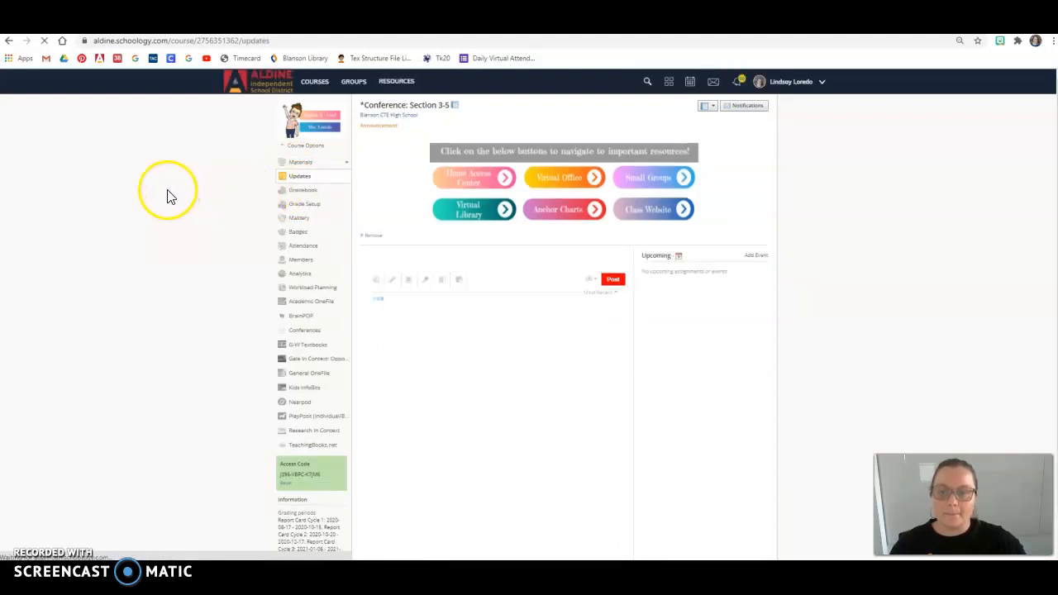
{"action": "left_click", "coordinate": [392, 284]}
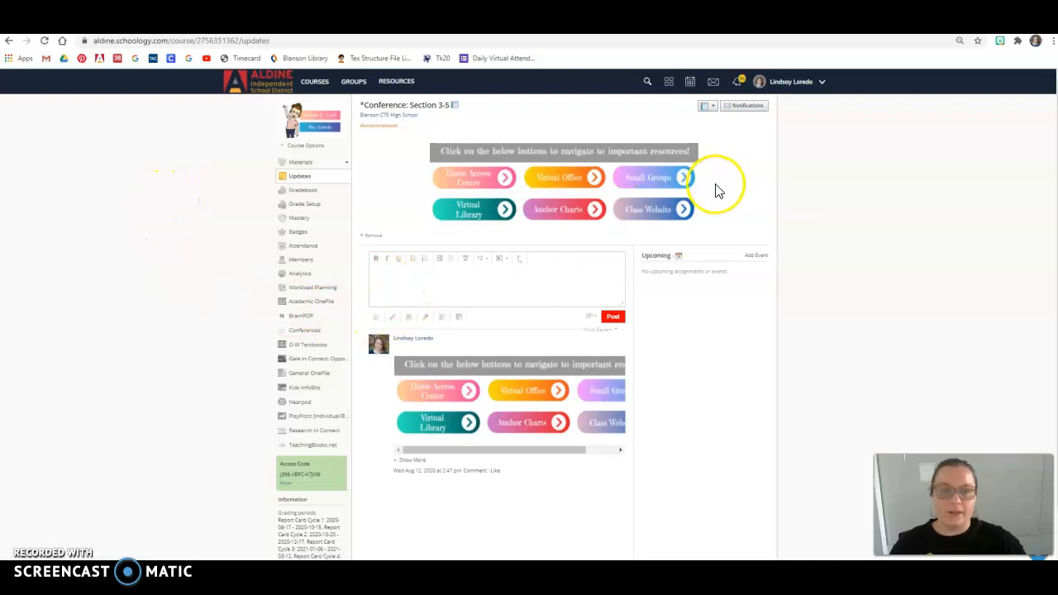
- Switch back to the Schoology Buttons document and copy the finished button table together with its gray heading banner
{"action": "left_click", "coordinate": [727, 25]}
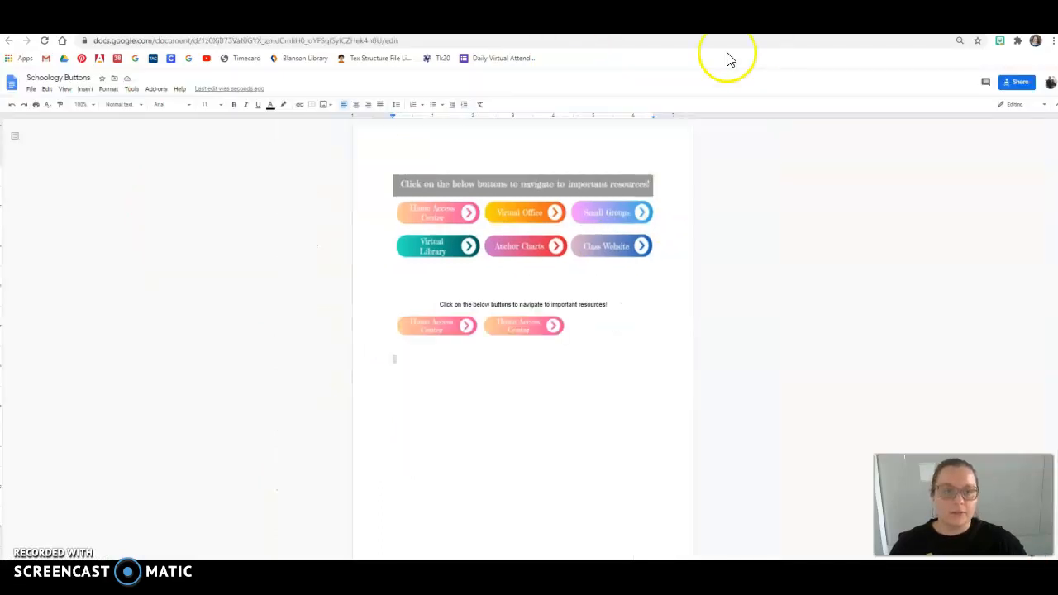
{"action": "left_click", "coordinate": [457, 184]}
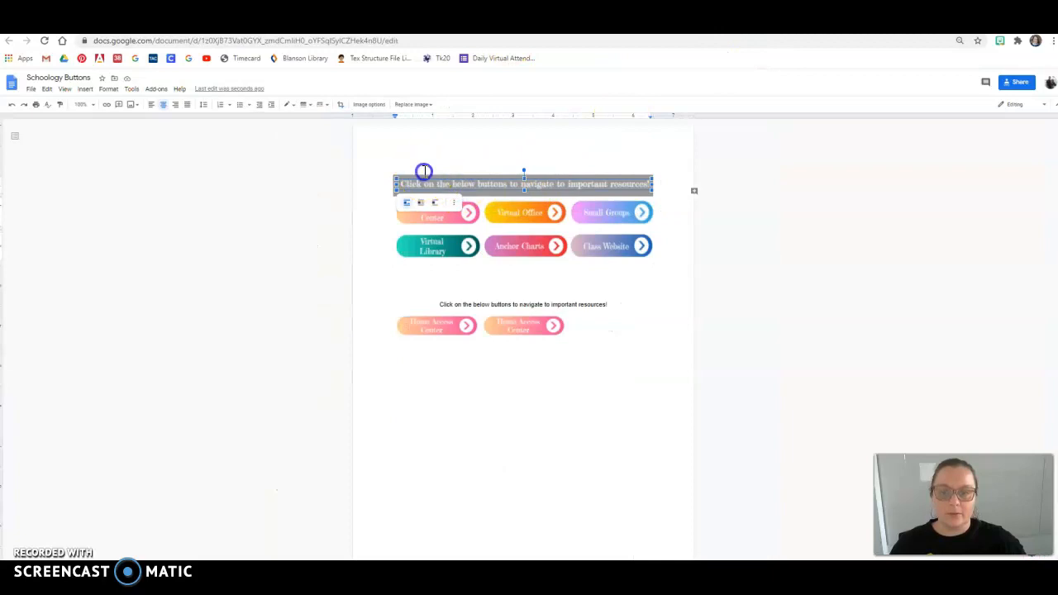
{"action": "left_click", "coordinate": [424, 171]}
{"action": "left_click_drag", "start_coordinate": [393, 171], "coordinate": [589, 225]}
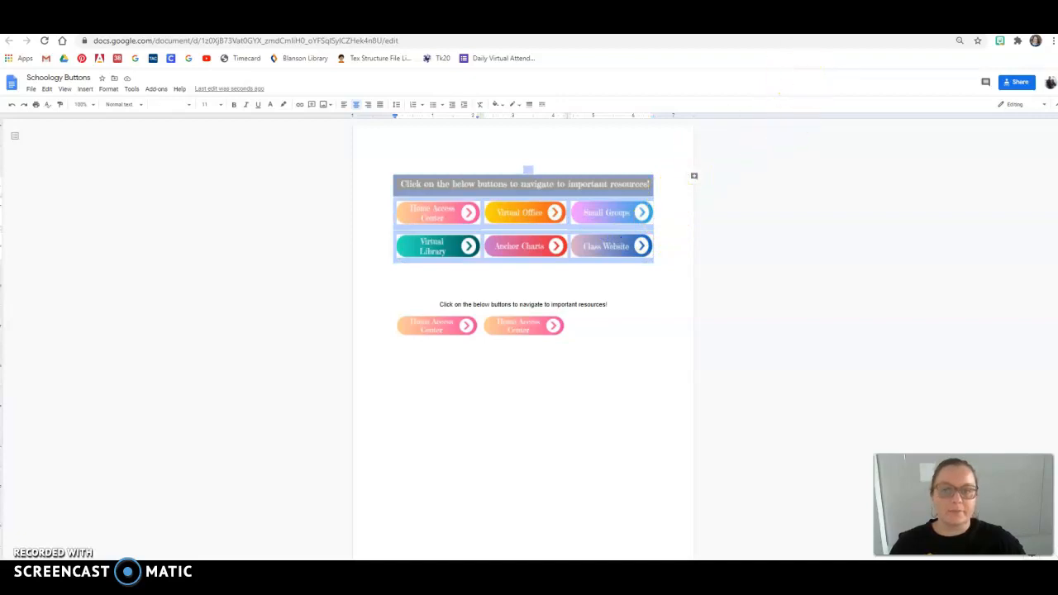
- Paste the copied button table into the new update post in Schoology and mark the post as an announcement
{"action": "key", "text": "ctrl+Tab"}
{"action": "left_click", "coordinate": [380, 274]}
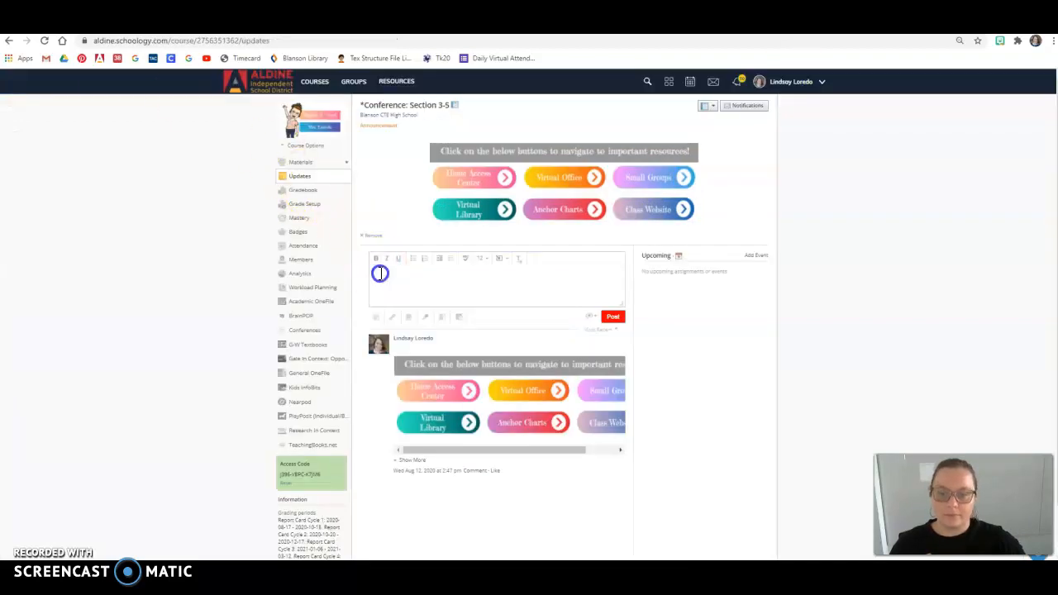
{"action": "key", "text": "ctrl+v"}
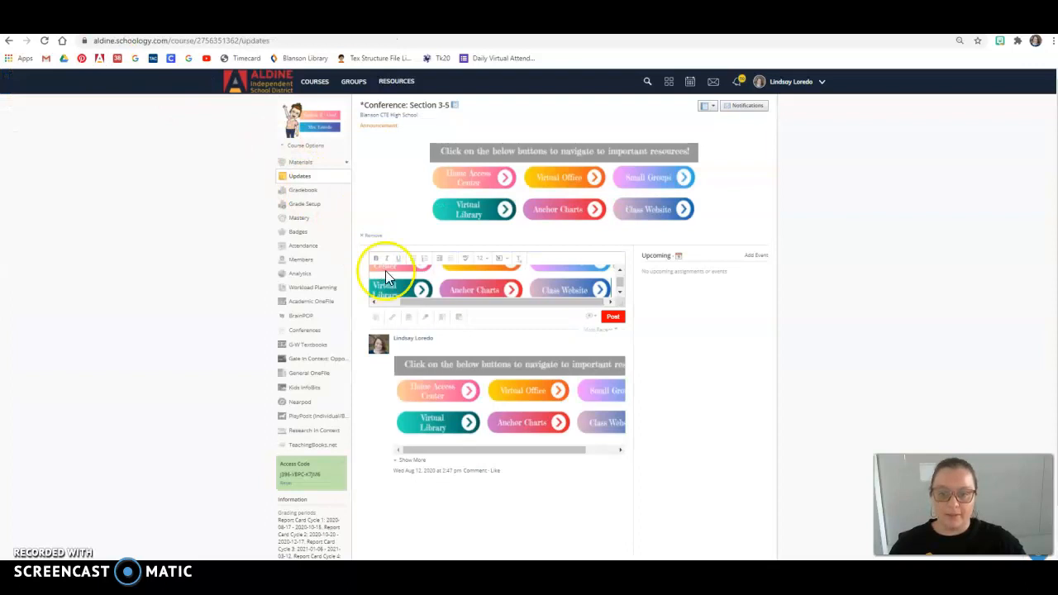
{"action": "left_click", "coordinate": [594, 318]}
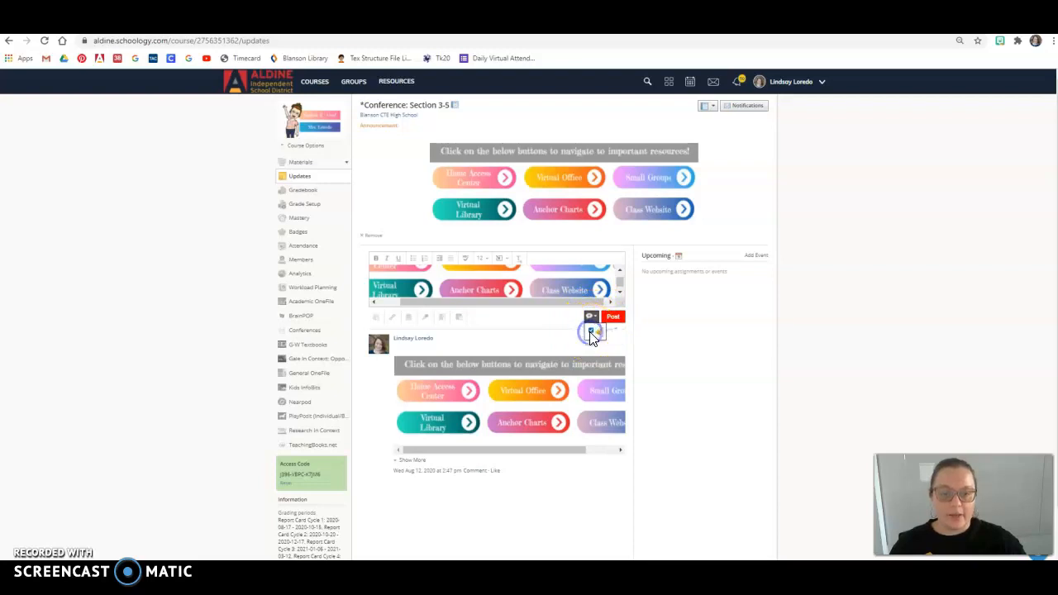
{"action": "left_click", "coordinate": [612, 321]}
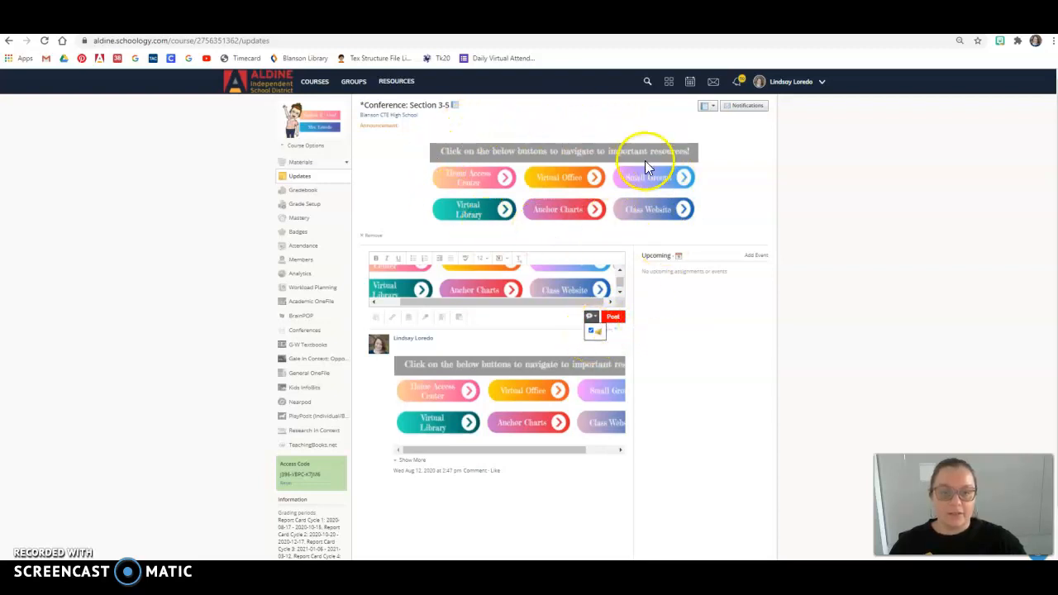
- Leave the draft update unposted and return to the course's Materials page
{"action": "left_click", "coordinate": [301, 181]}
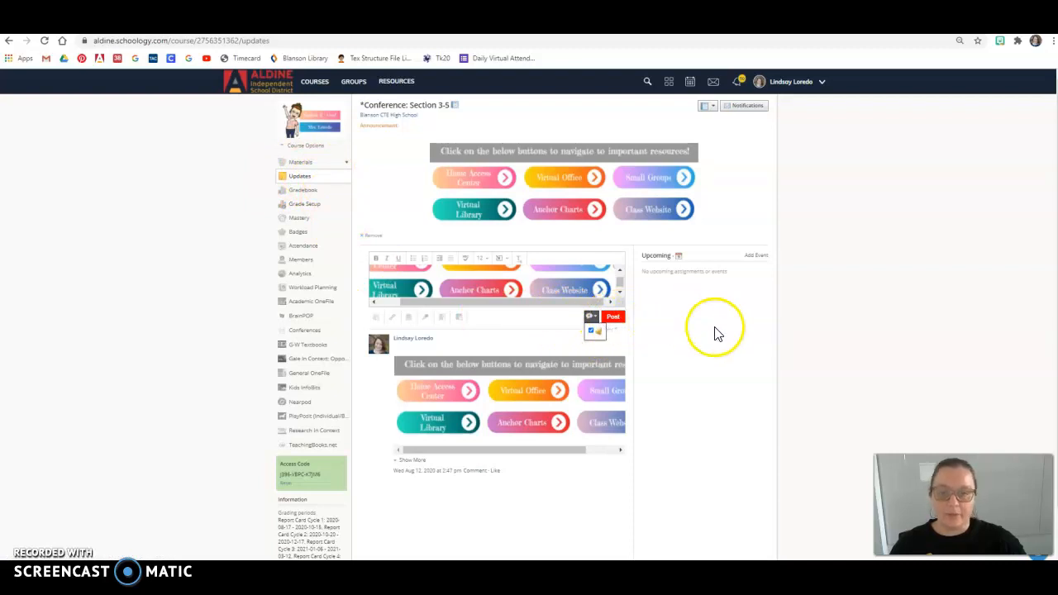
{"action": "left_click", "coordinate": [642, 284]}
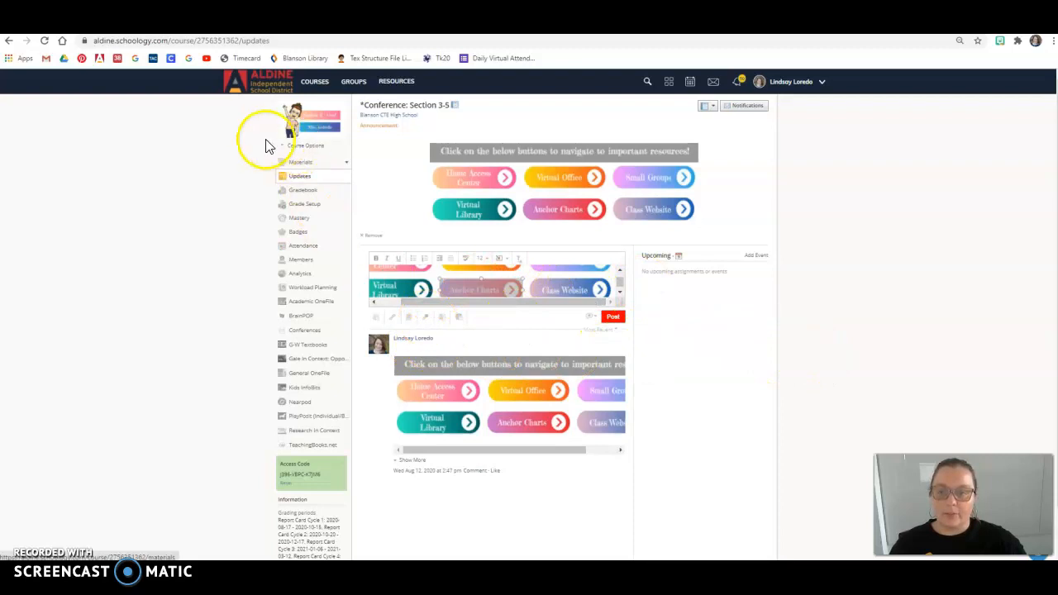
{"action": "left_click", "coordinate": [393, 108]}
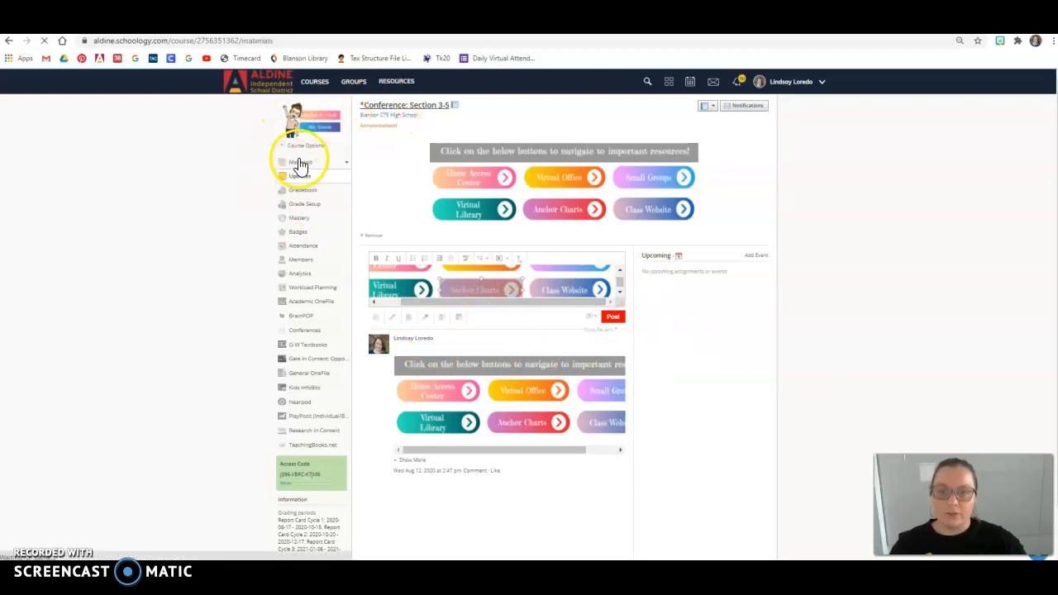